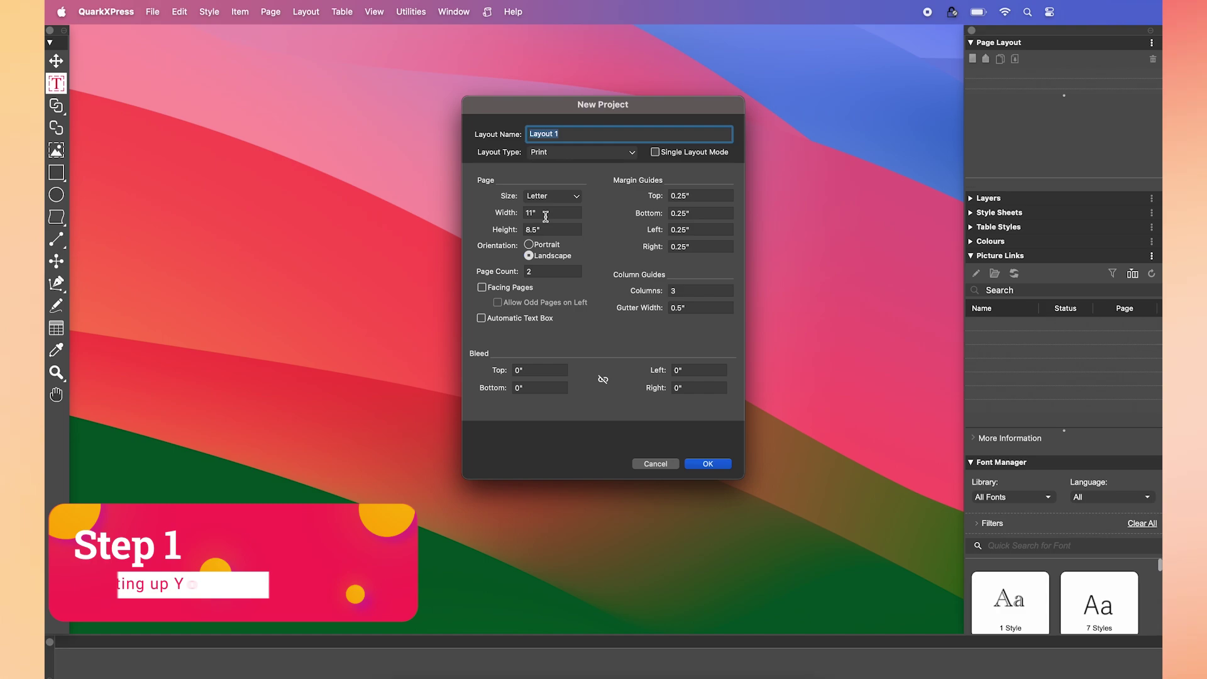
- Change the top, bottom, left and right margin guides from 0.25" to 0.45"
click(536, 228)
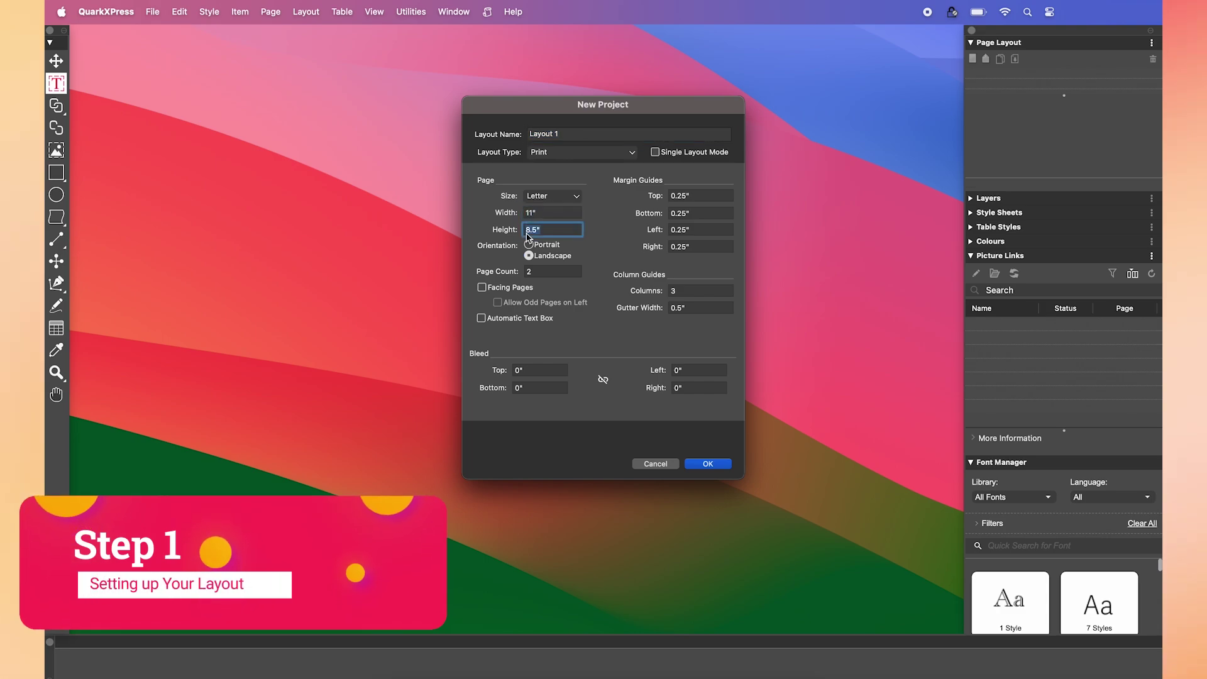
click(682, 198)
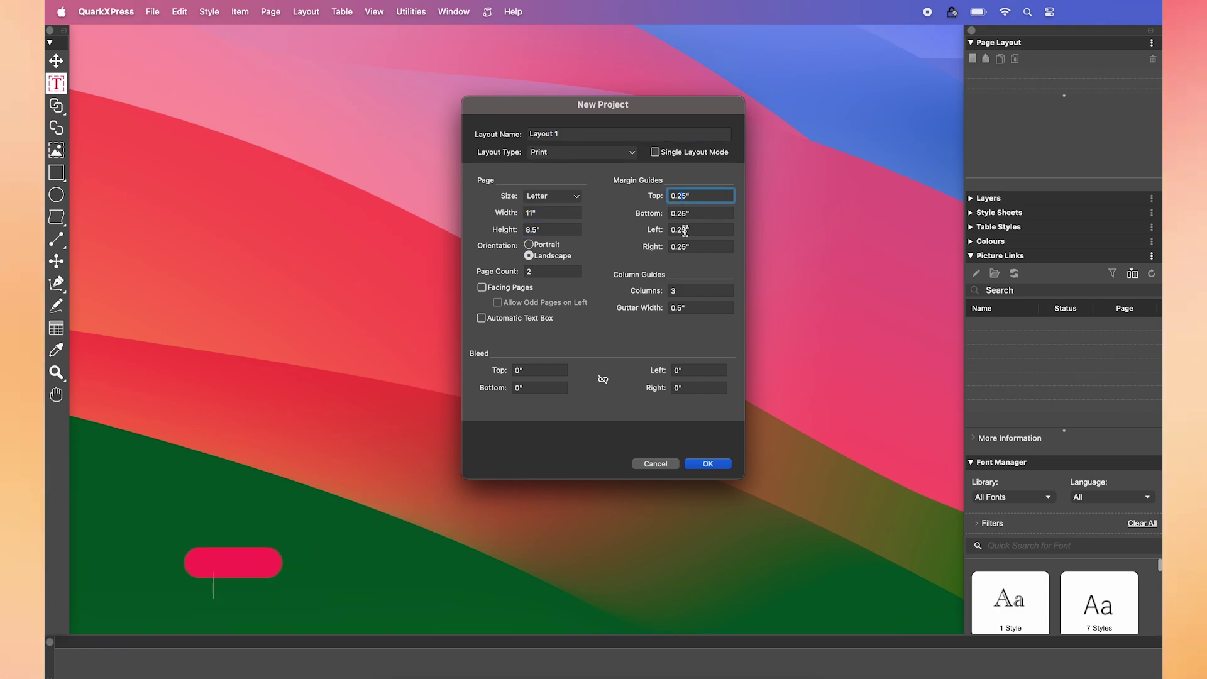
click(681, 214)
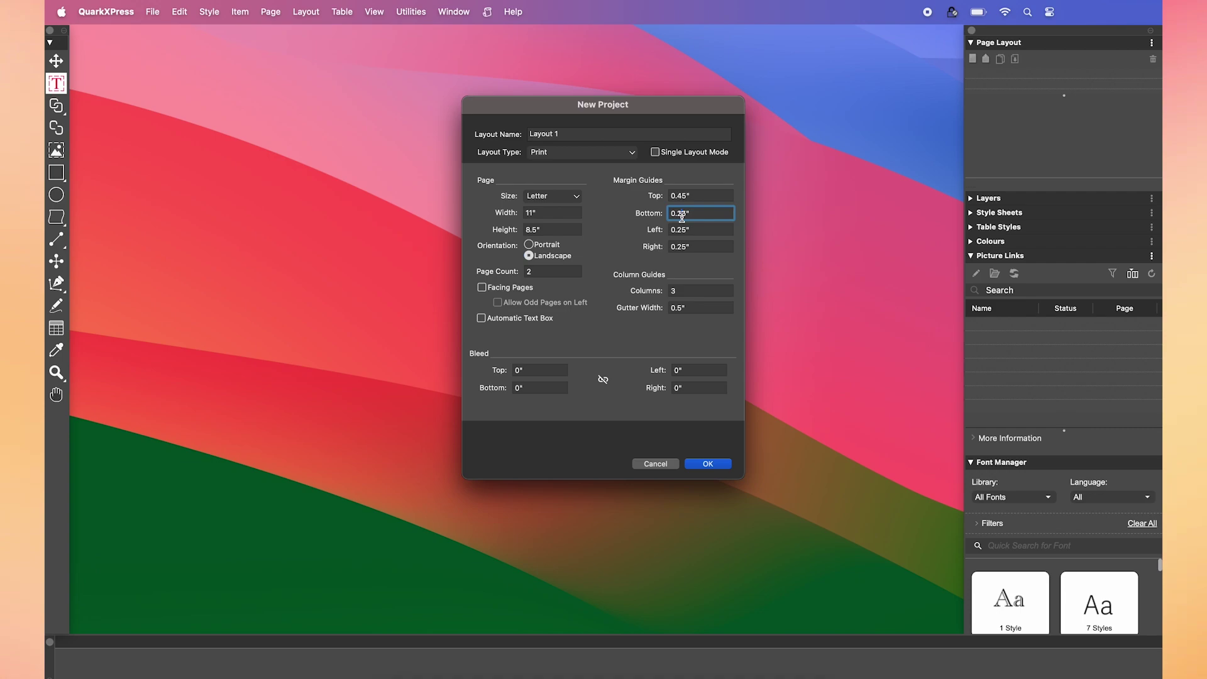
click(682, 233)
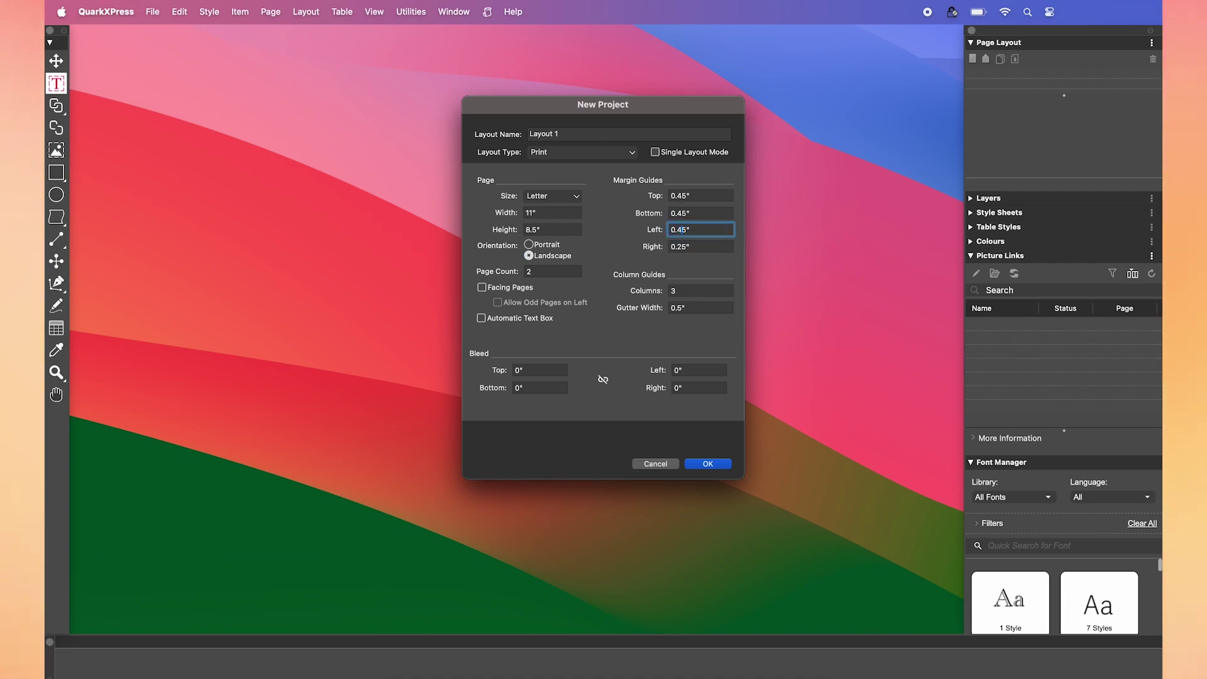
click(682, 247)
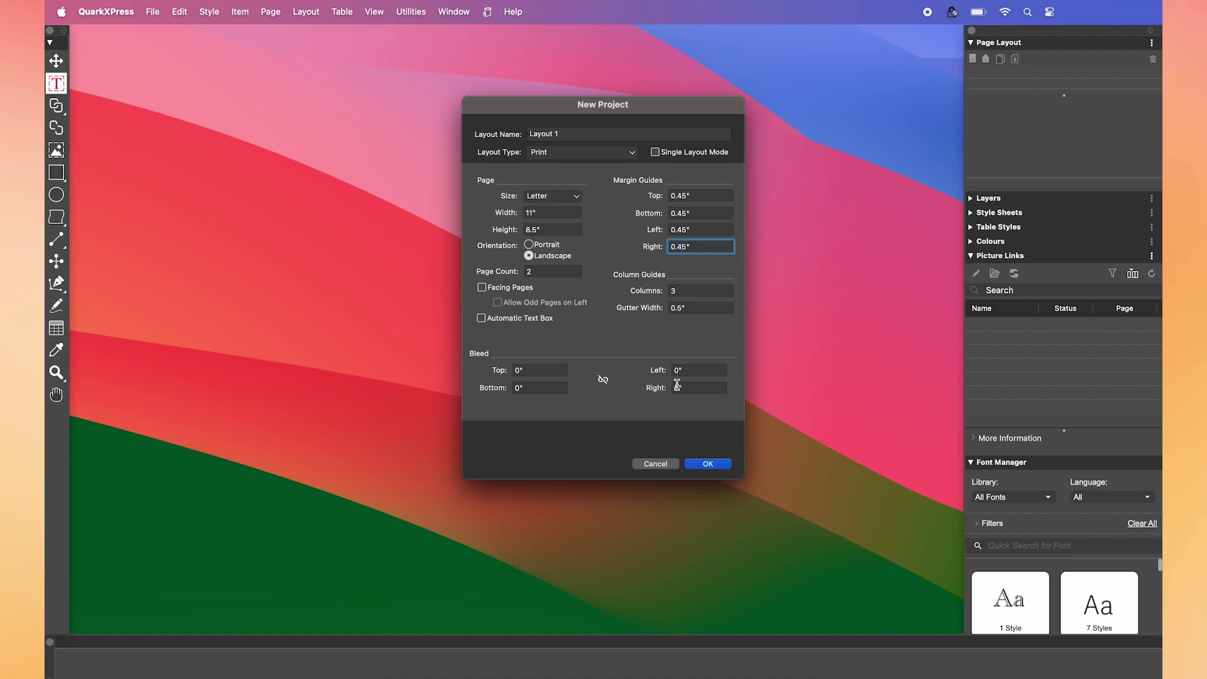
click(692, 291)
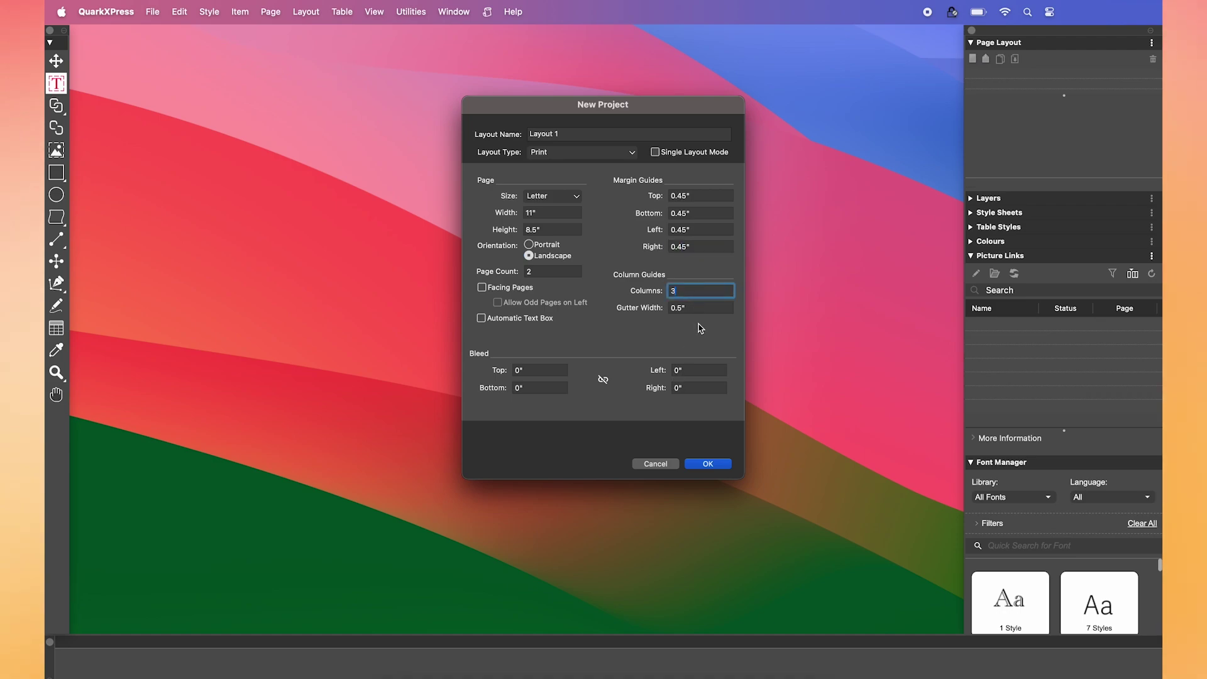
- Create the two-page Letter landscape layout with three-column guides
click(708, 464)
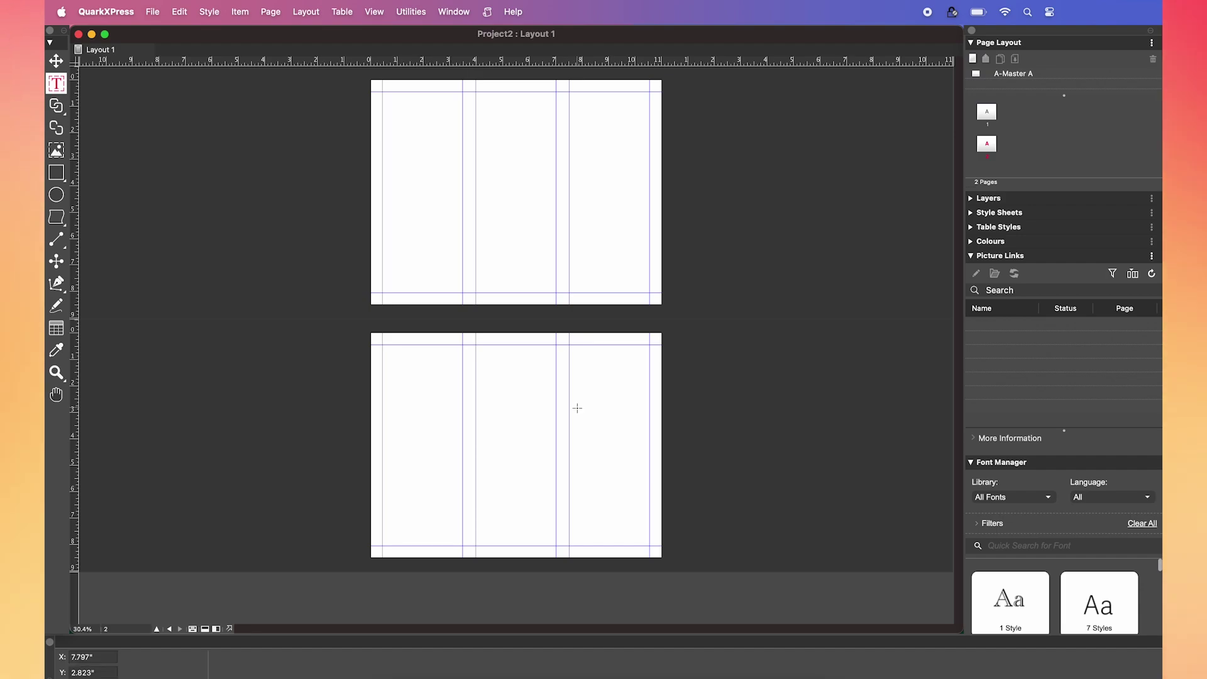
- On master page A-Master A, drag in vertical ruler guides, including one at page centre
click(193, 629)
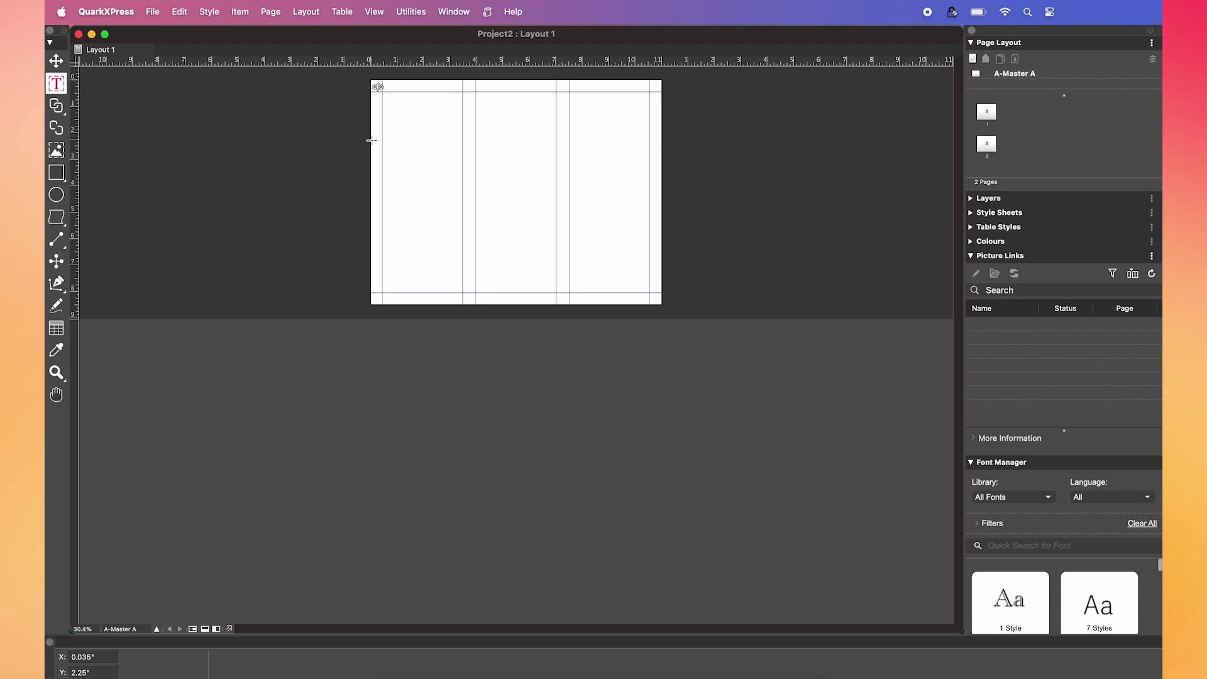
drag(371, 140, 660, 228)
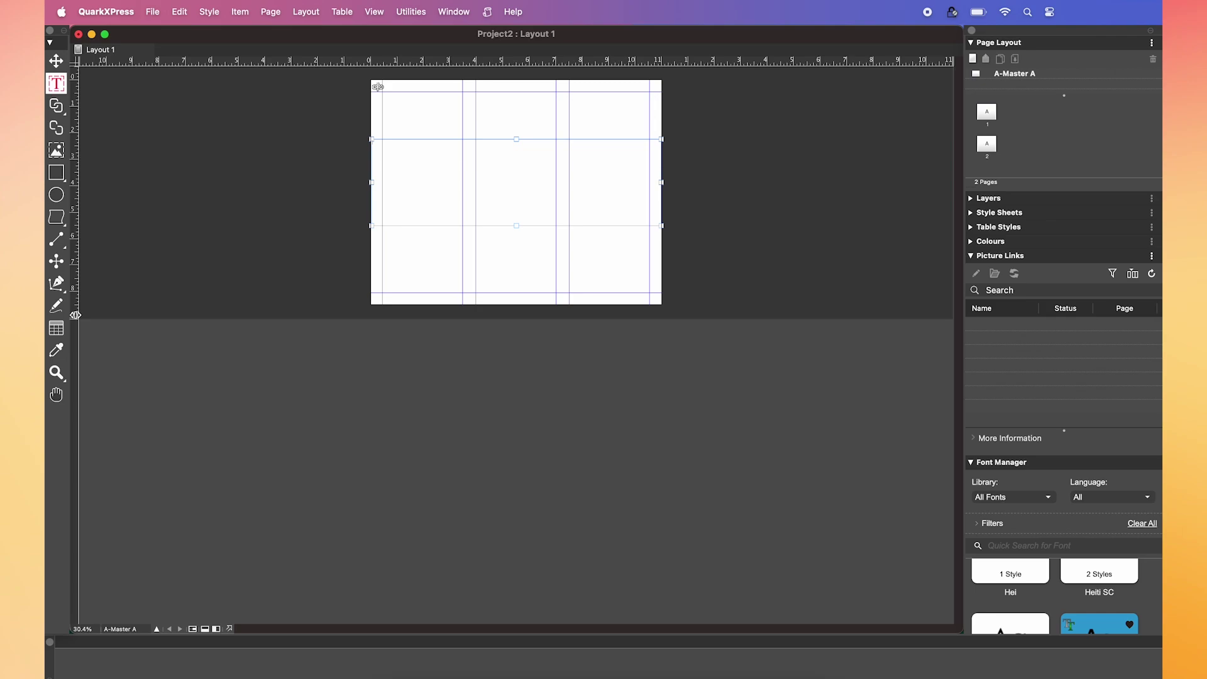
drag(75, 315, 517, 315)
click(56, 150)
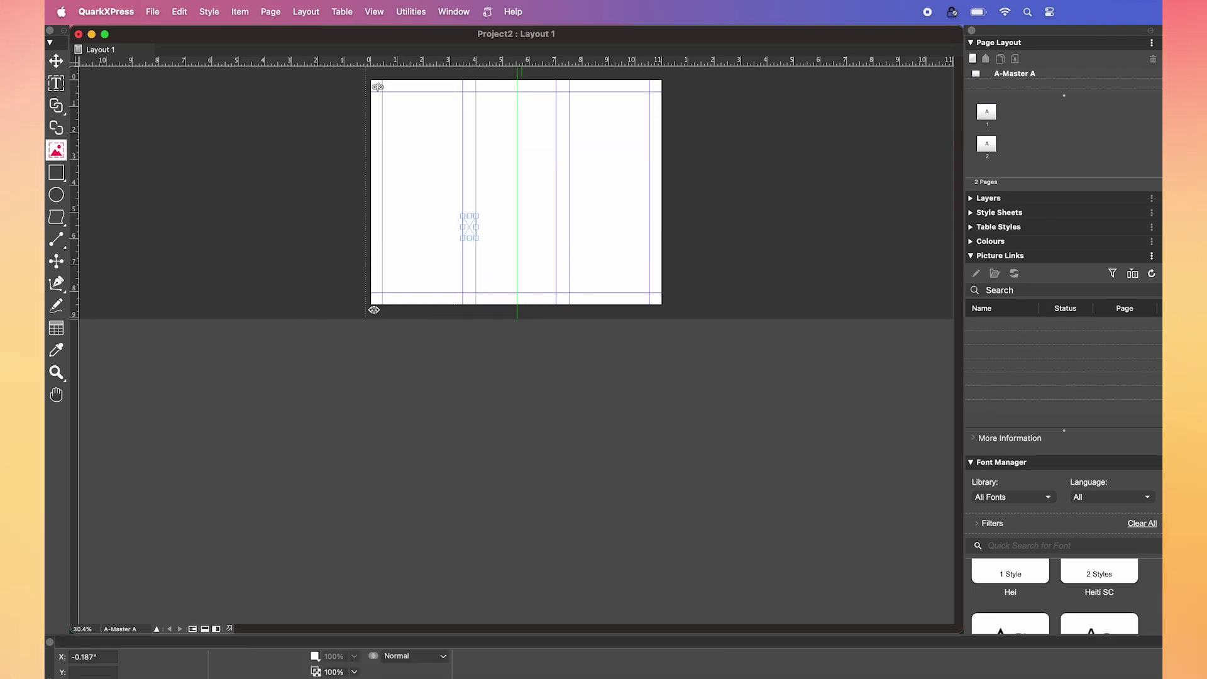
drag(374, 310, 470, 320)
- Zoom in on the page and move the picture box right to 7.017 inches
key(z)
drag(349, 87, 684, 344)
key(v)
drag(419, 388, 625, 385)
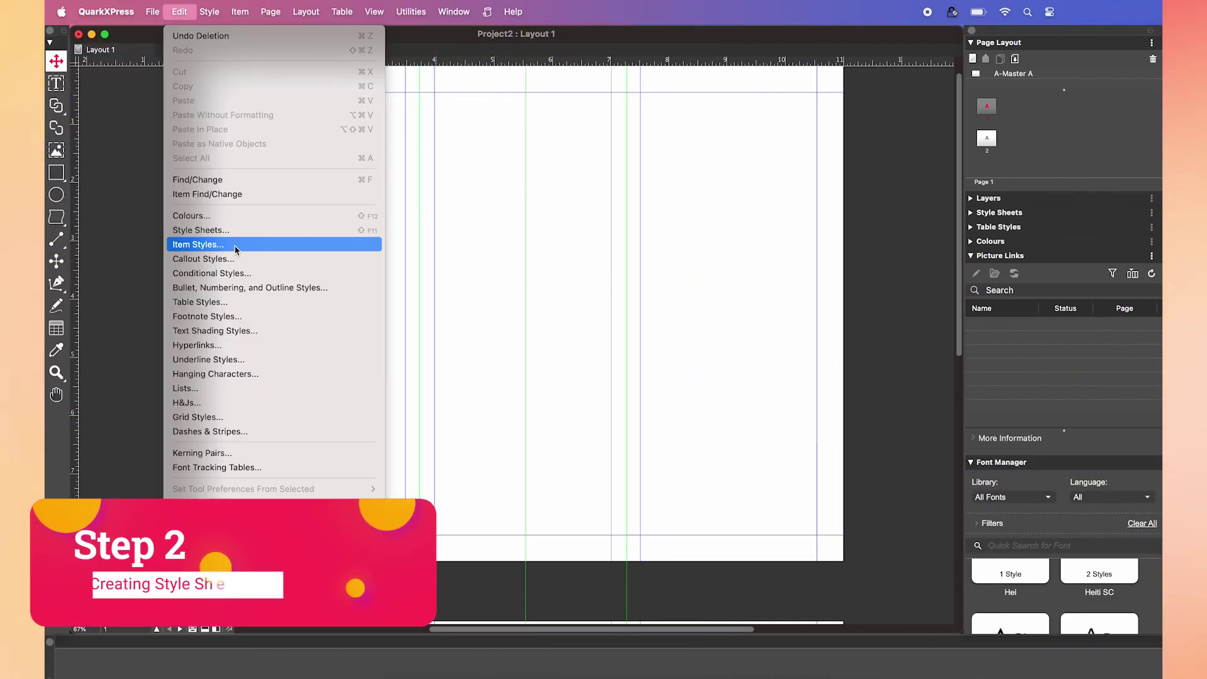
- Create a character style sheet named Body in Roboto Thin 8 pt
click(208, 230)
click(526, 319)
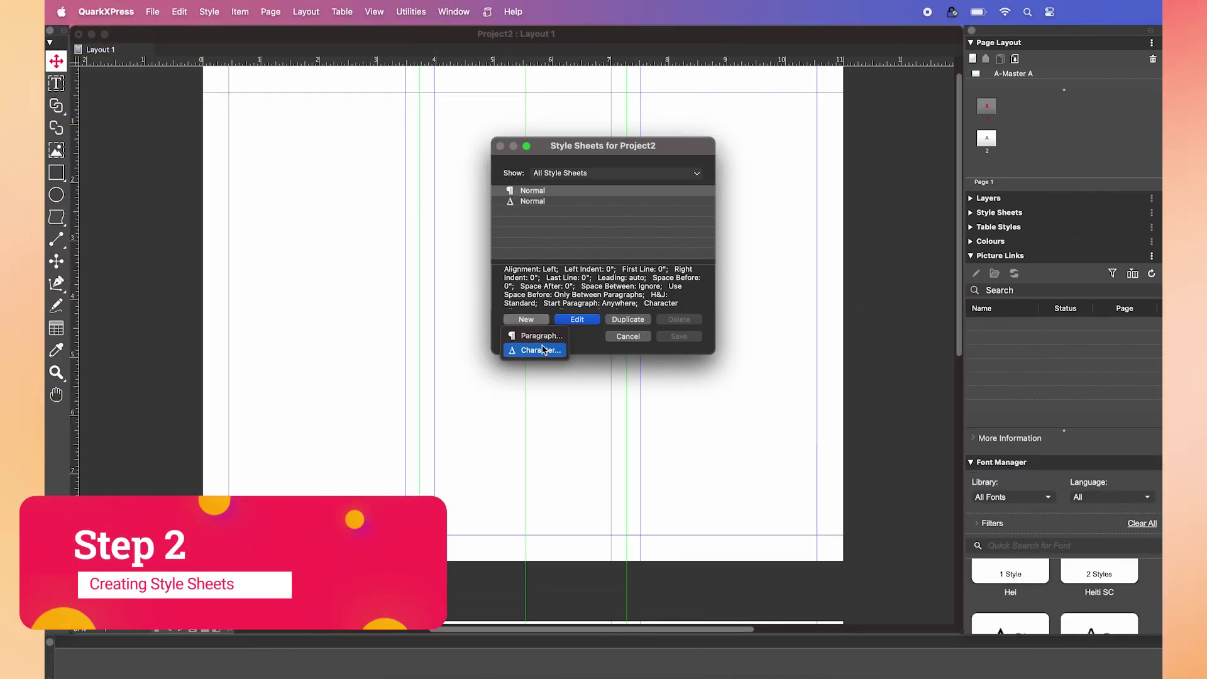
click(542, 350)
text(Body)
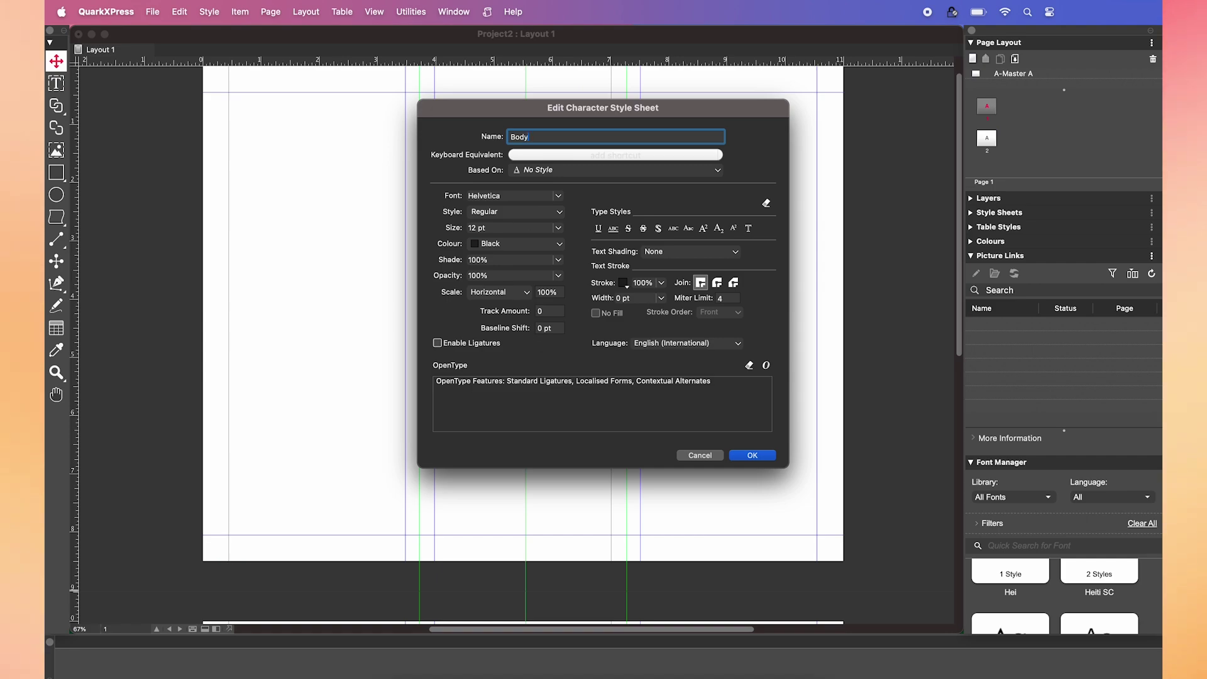
click(513, 197)
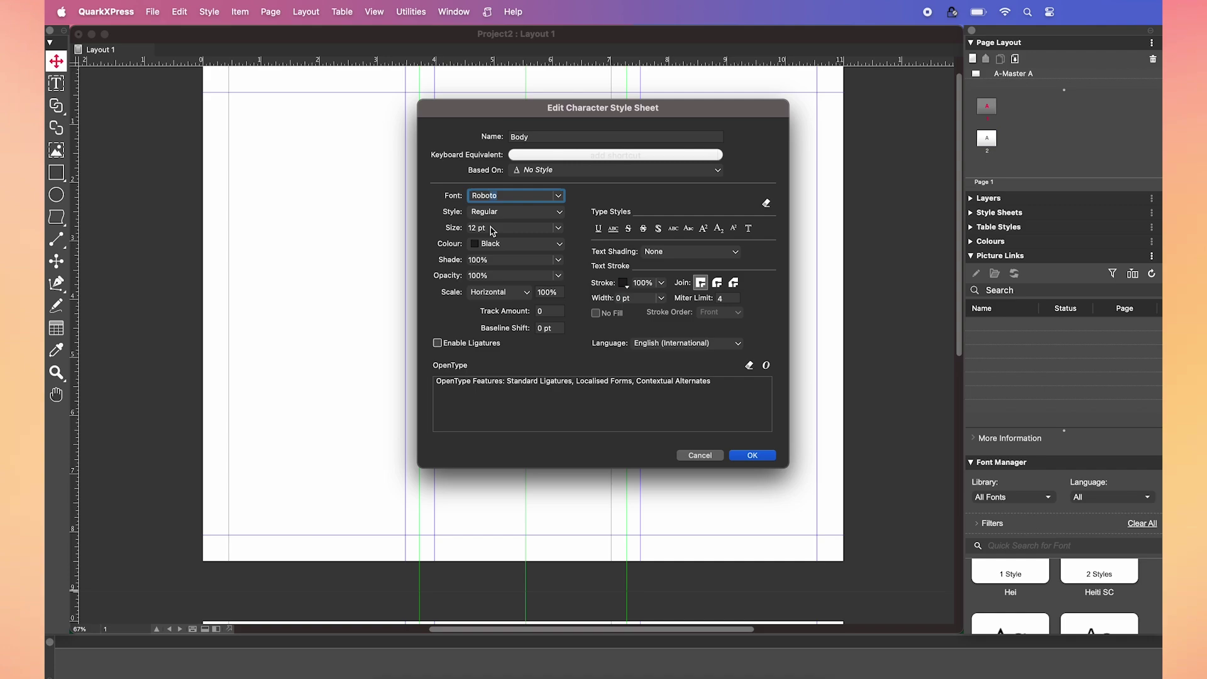
key(Tab)
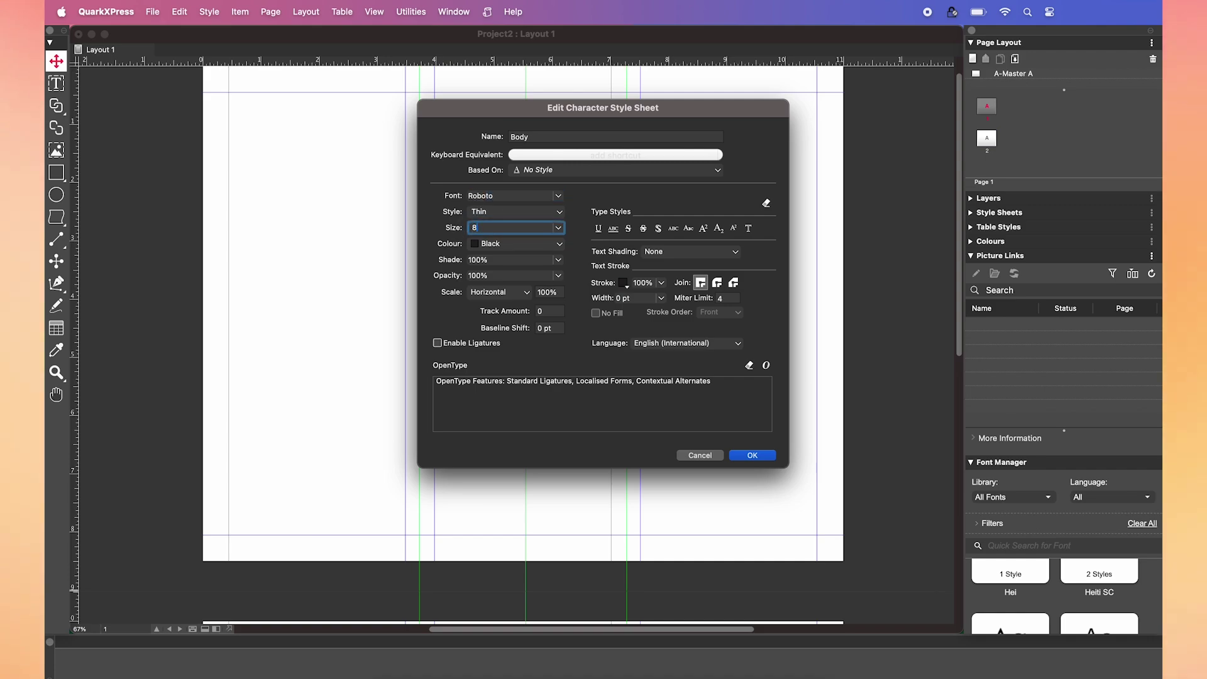
click(737, 453)
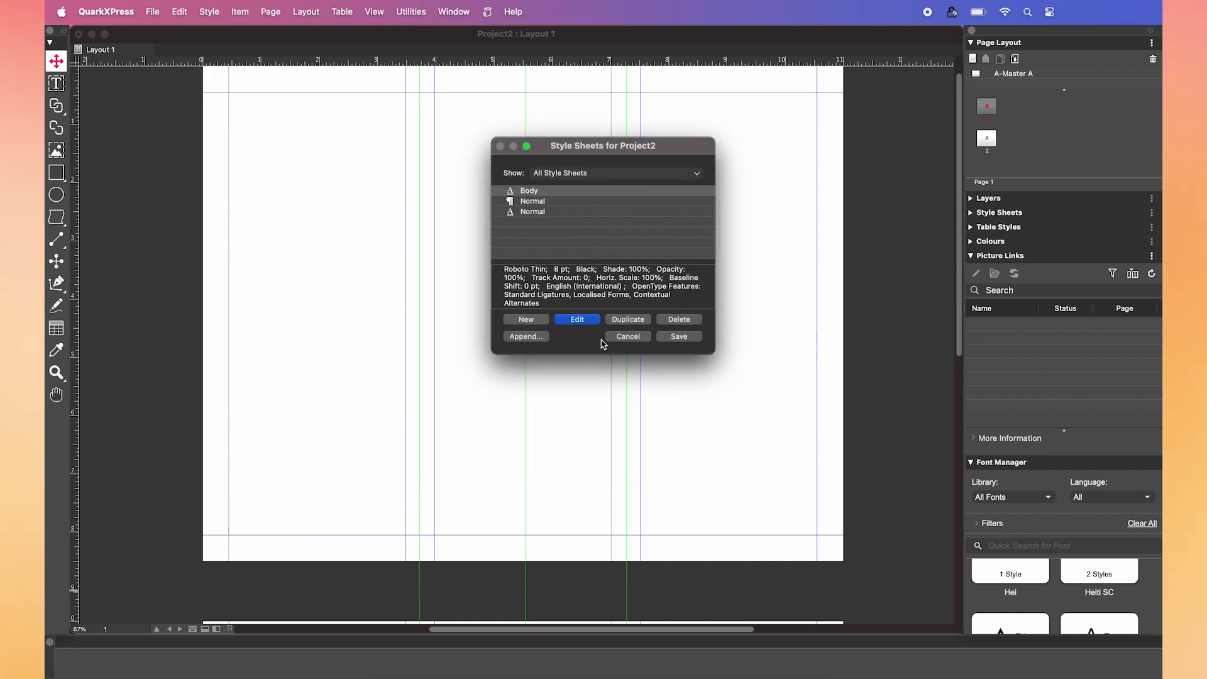
- Create a Body paragraph style using the Body character style with 10.6 pt leading
click(532, 319)
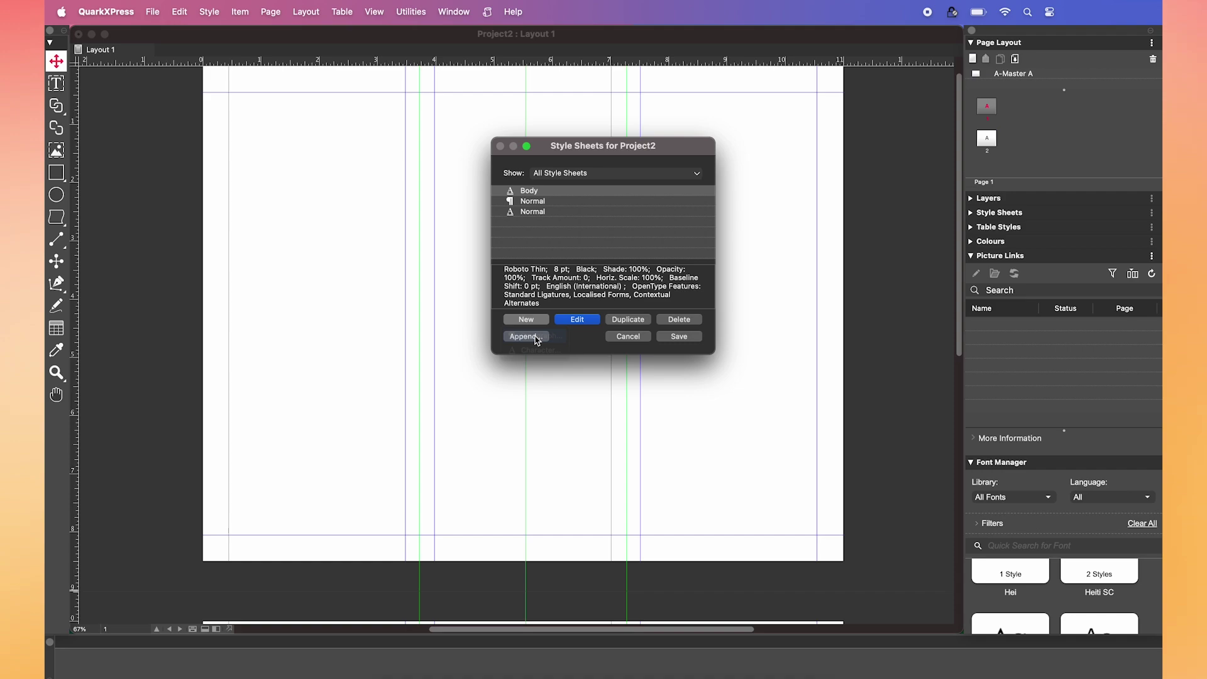
click(534, 336)
text(Body)
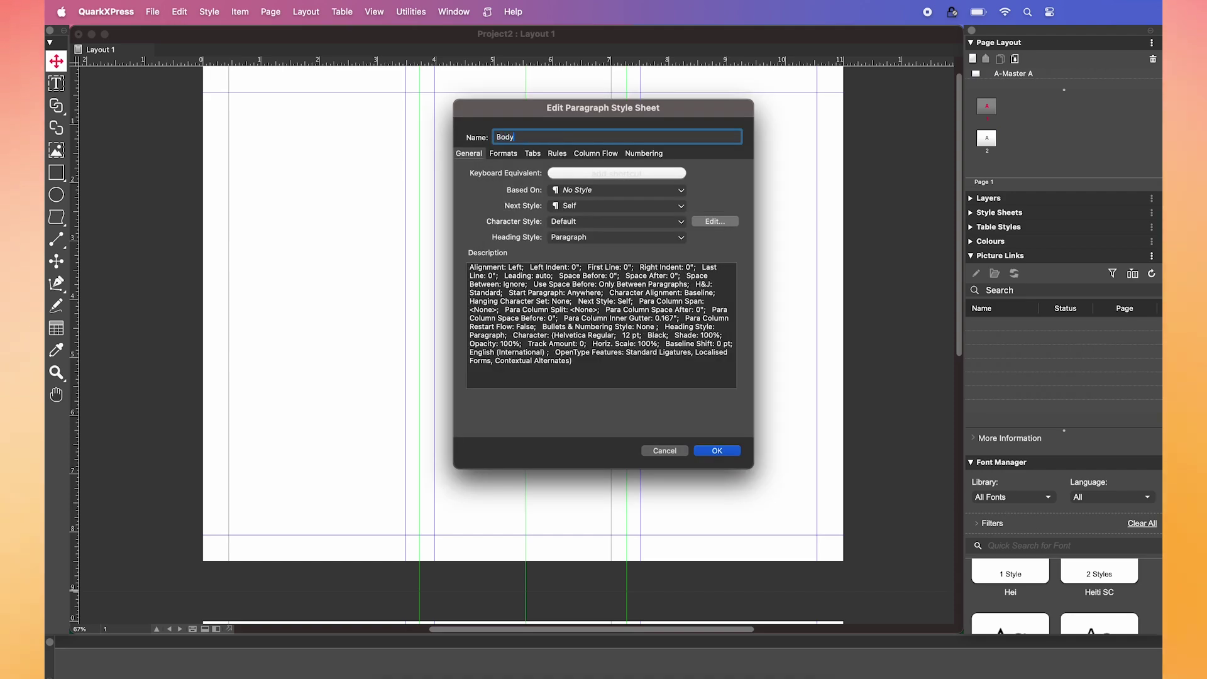
click(624, 225)
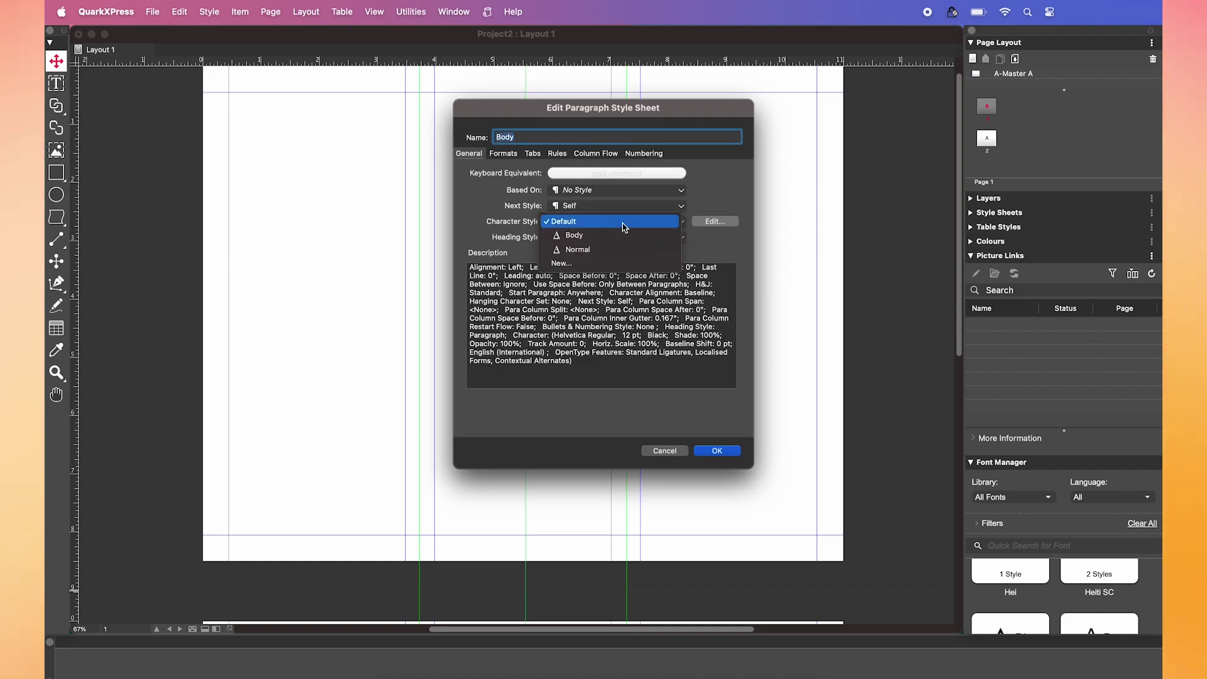
click(613, 237)
click(504, 154)
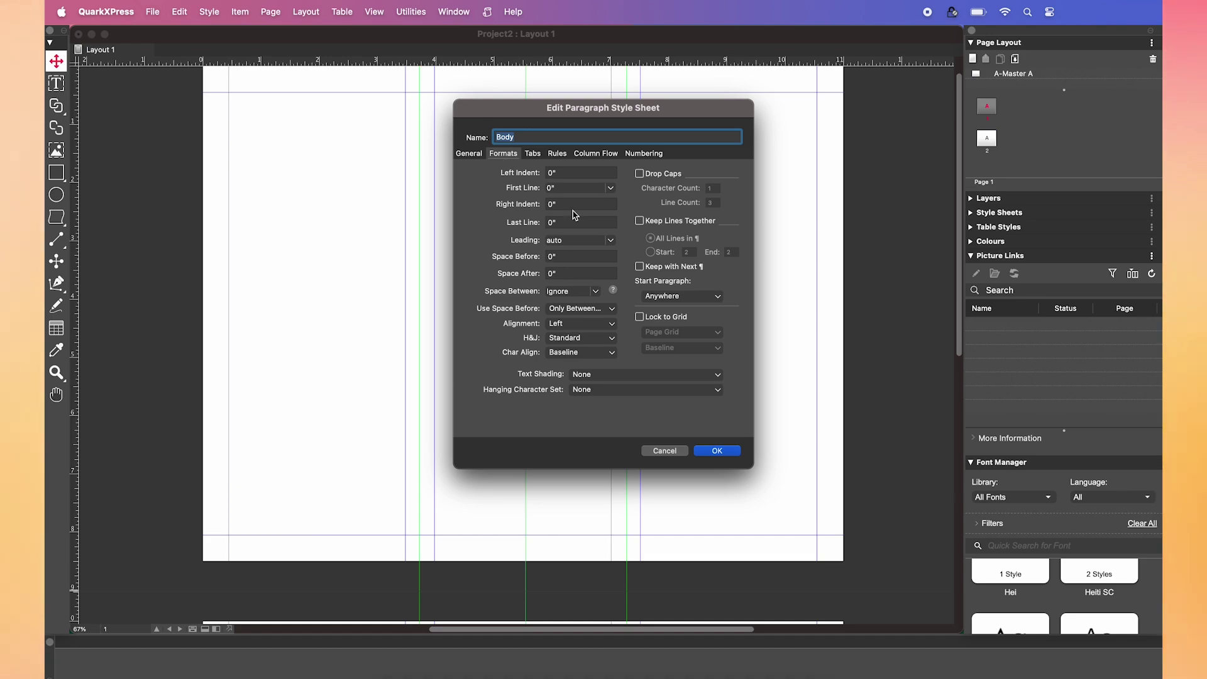
click(550, 240)
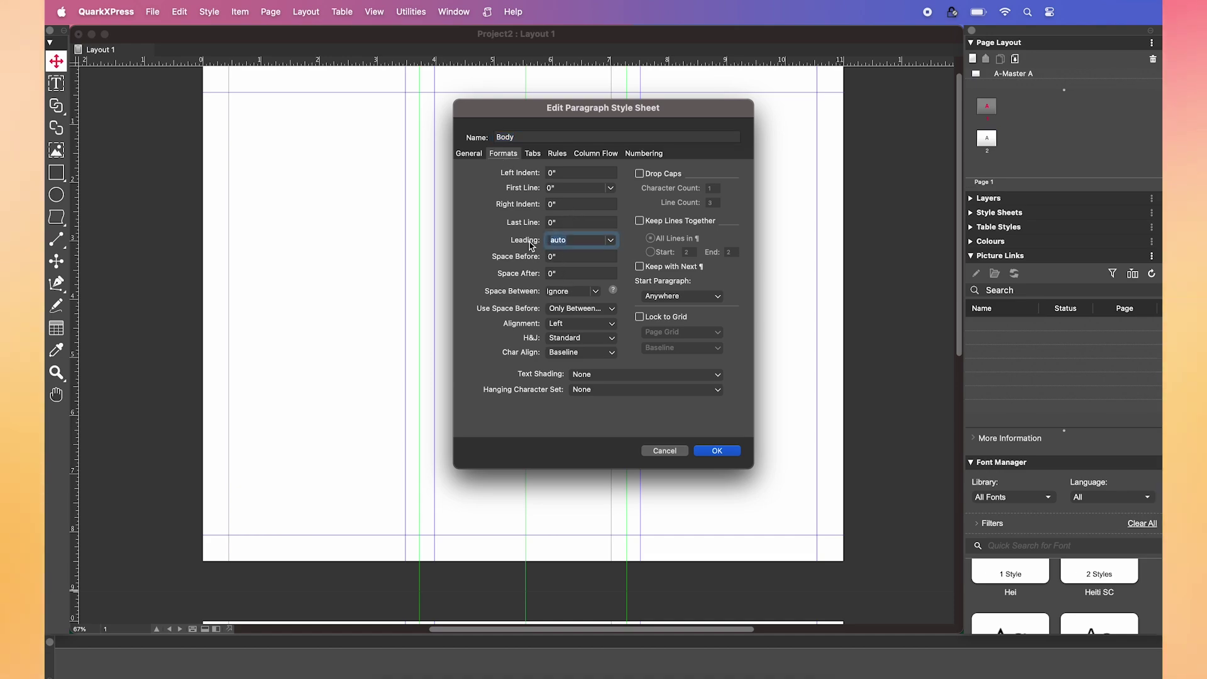
- Save the Body paragraph style and start a new paragraph style named Headding
click(715, 450)
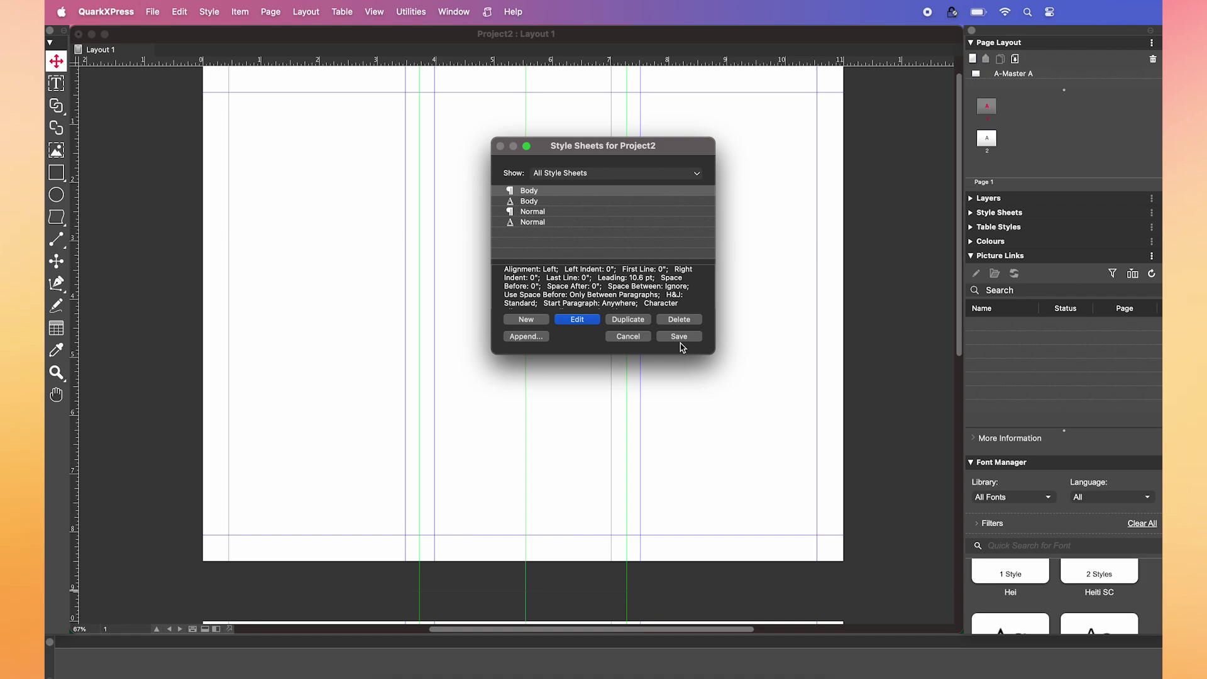
click(526, 319)
click(531, 337)
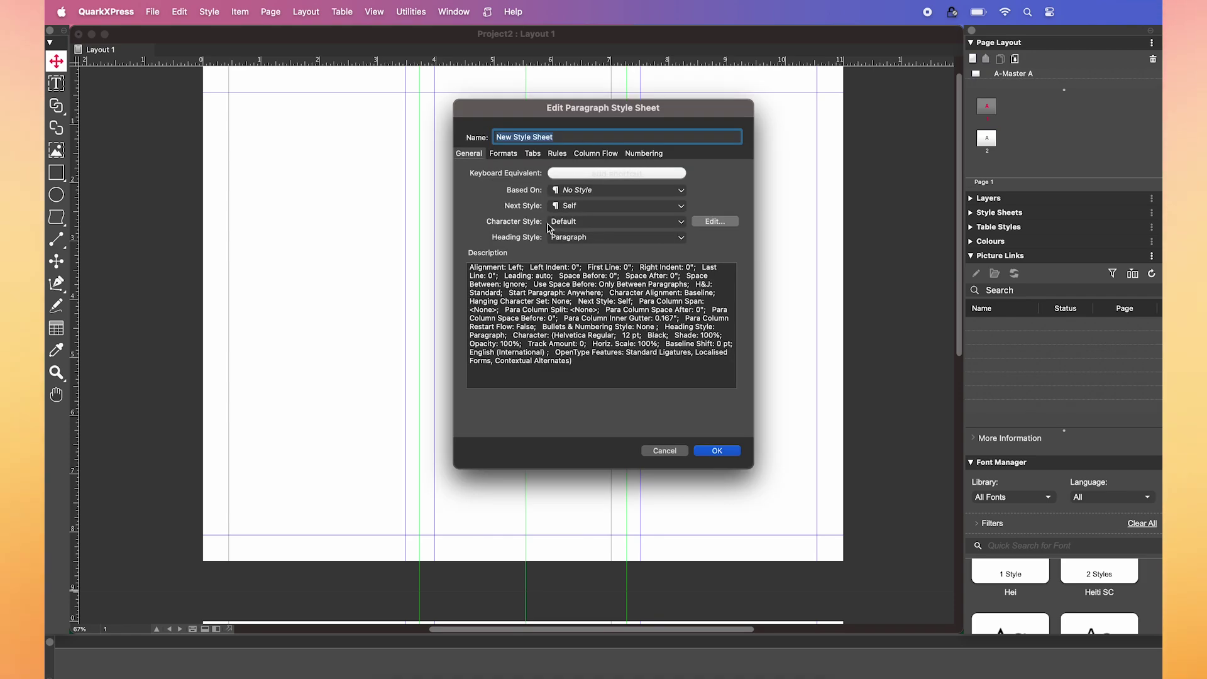
text(Headding)
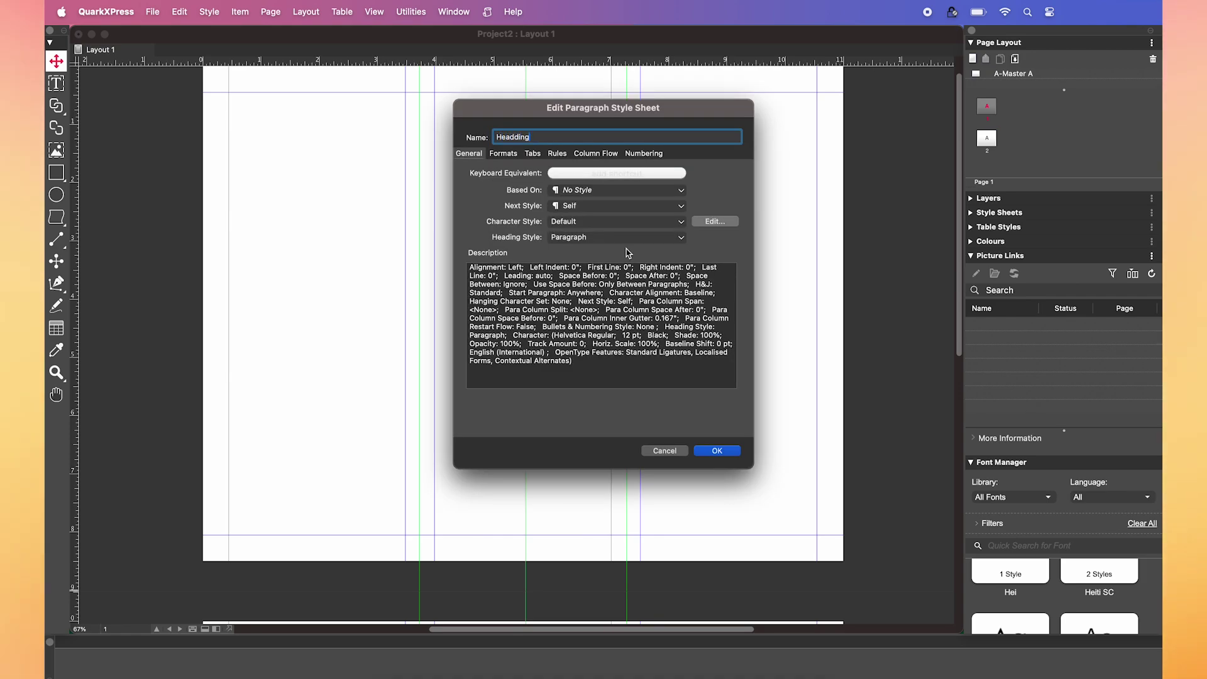
- Give Headding a new character style set in Roboto Thin 25 pt
click(680, 222)
click(569, 241)
text(Headding)
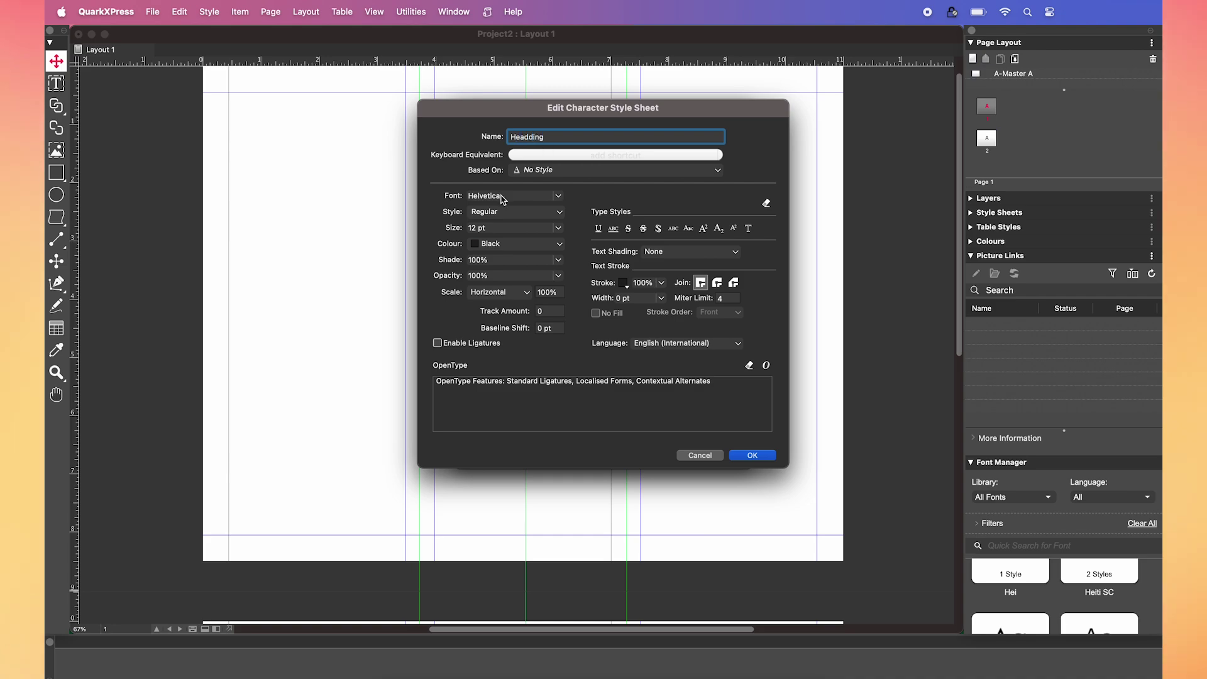
click(510, 195)
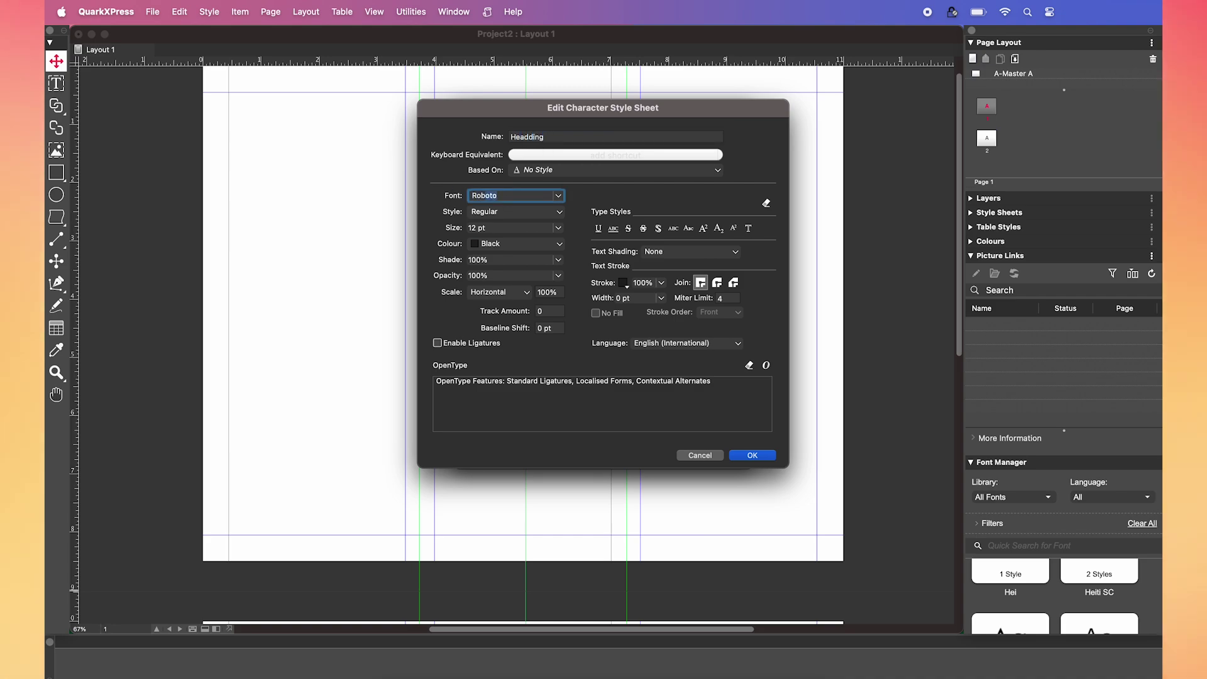
click(500, 213)
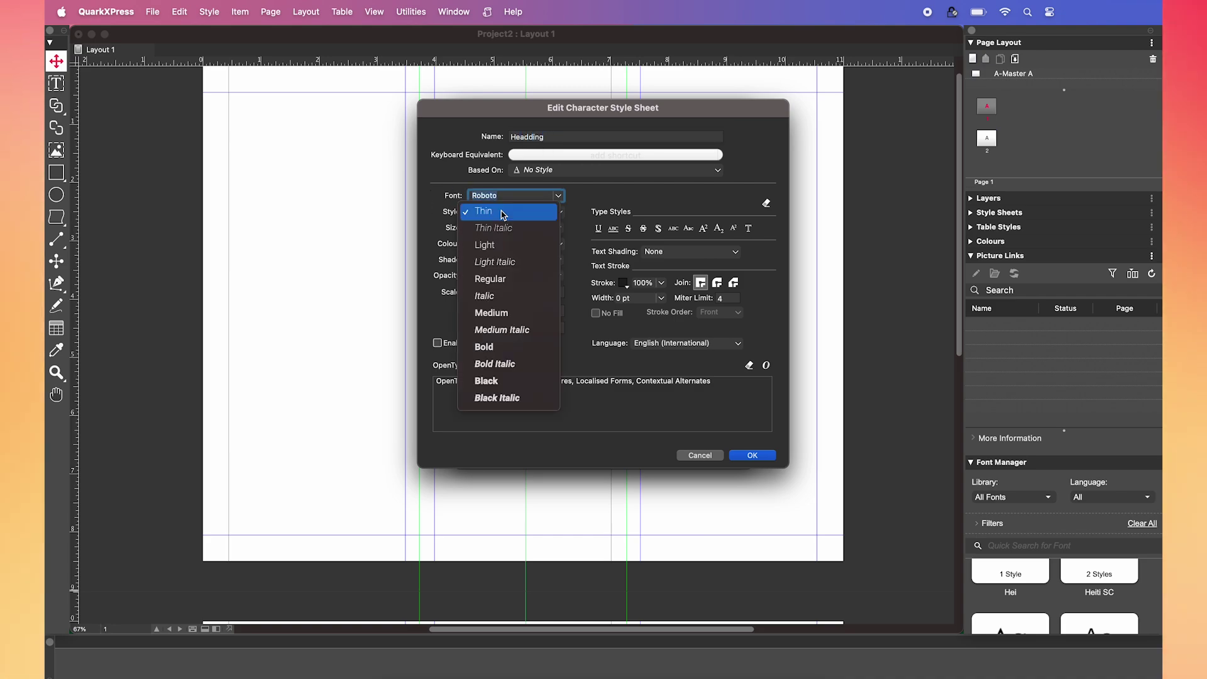
click(466, 228)
key(Tab)
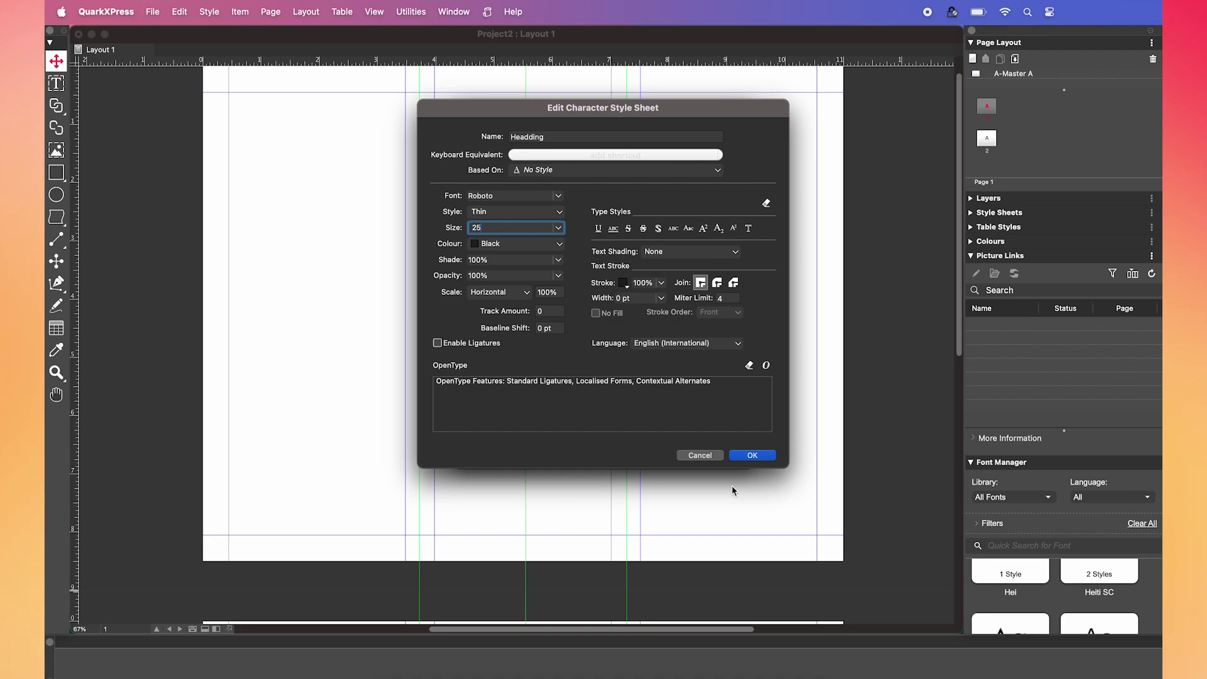
text(25)
click(752, 455)
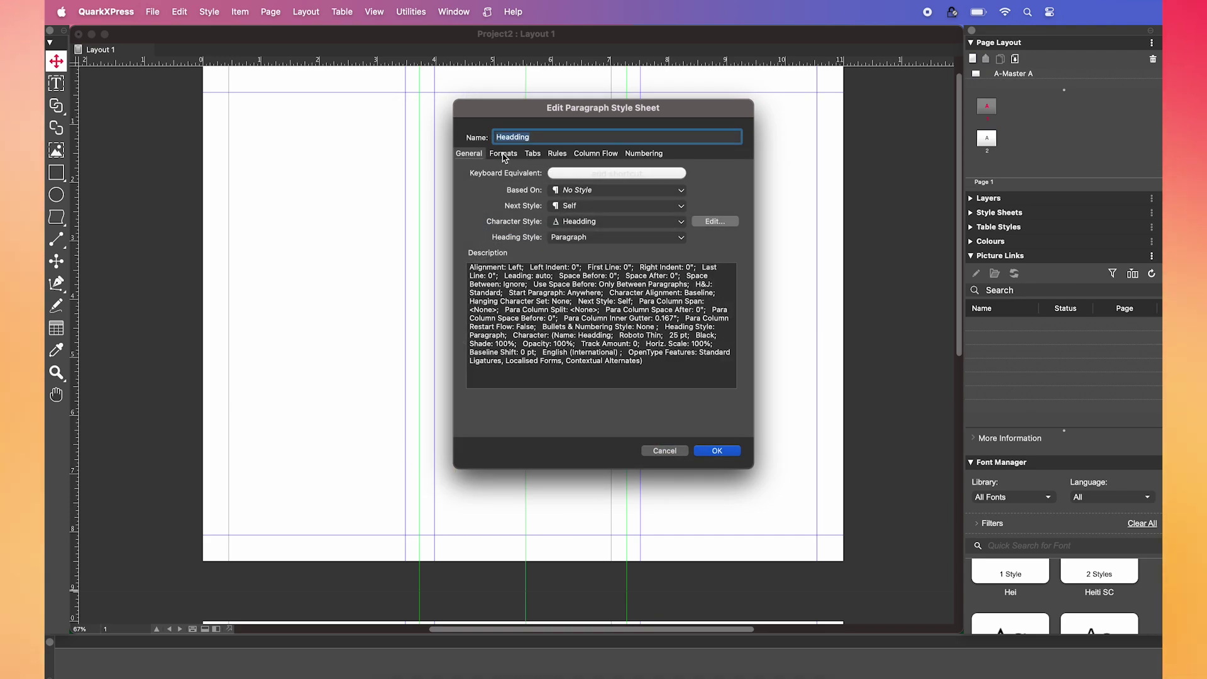
- Turn on a rule below the Headding paragraph
click(503, 154)
click(558, 154)
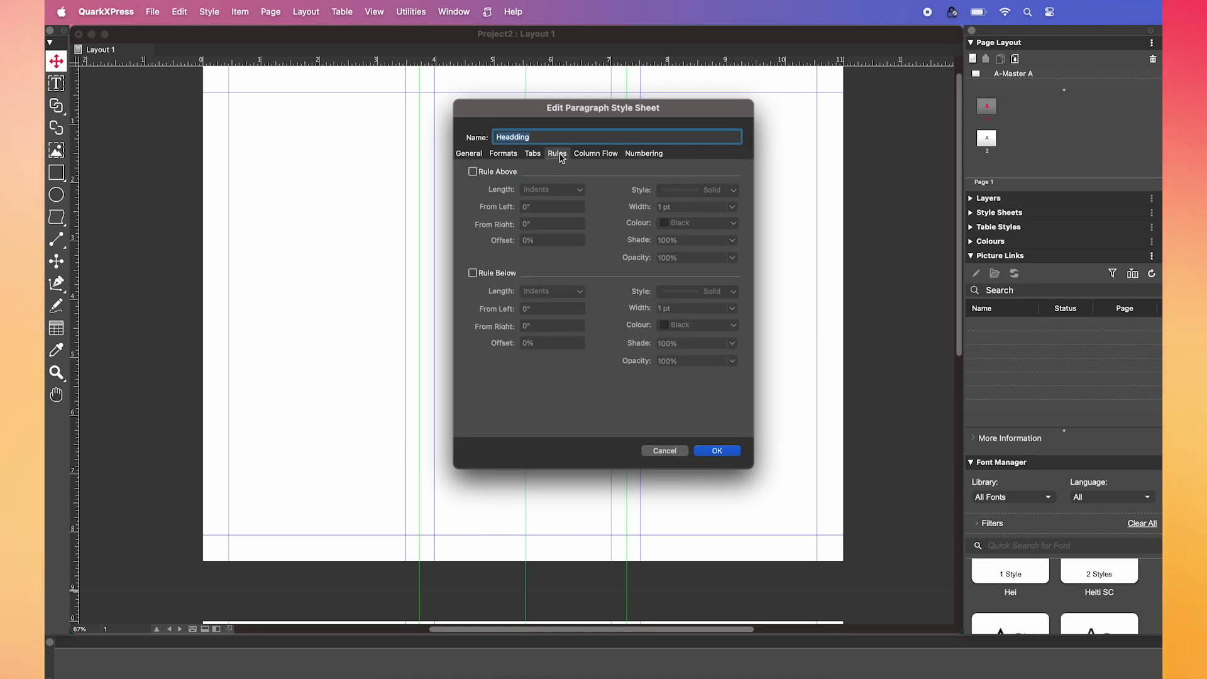
click(472, 274)
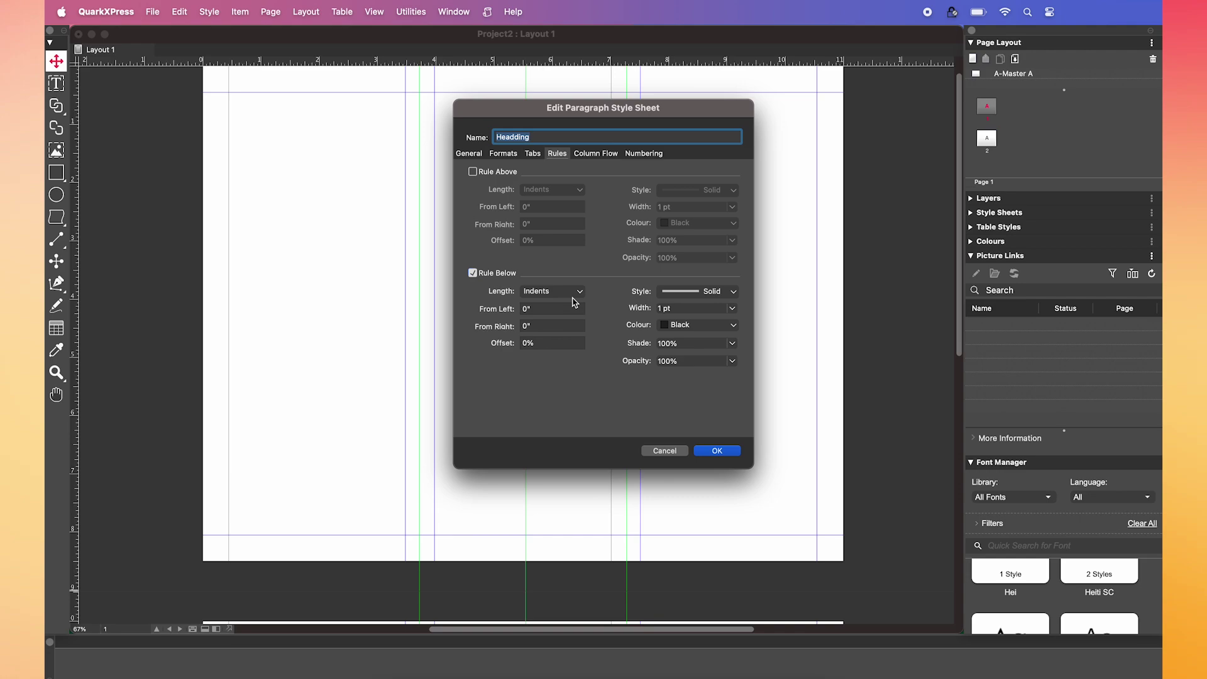
- Add a new Red colour (M96, Y98) for the rule and save the Headding style
click(732, 324)
click(670, 308)
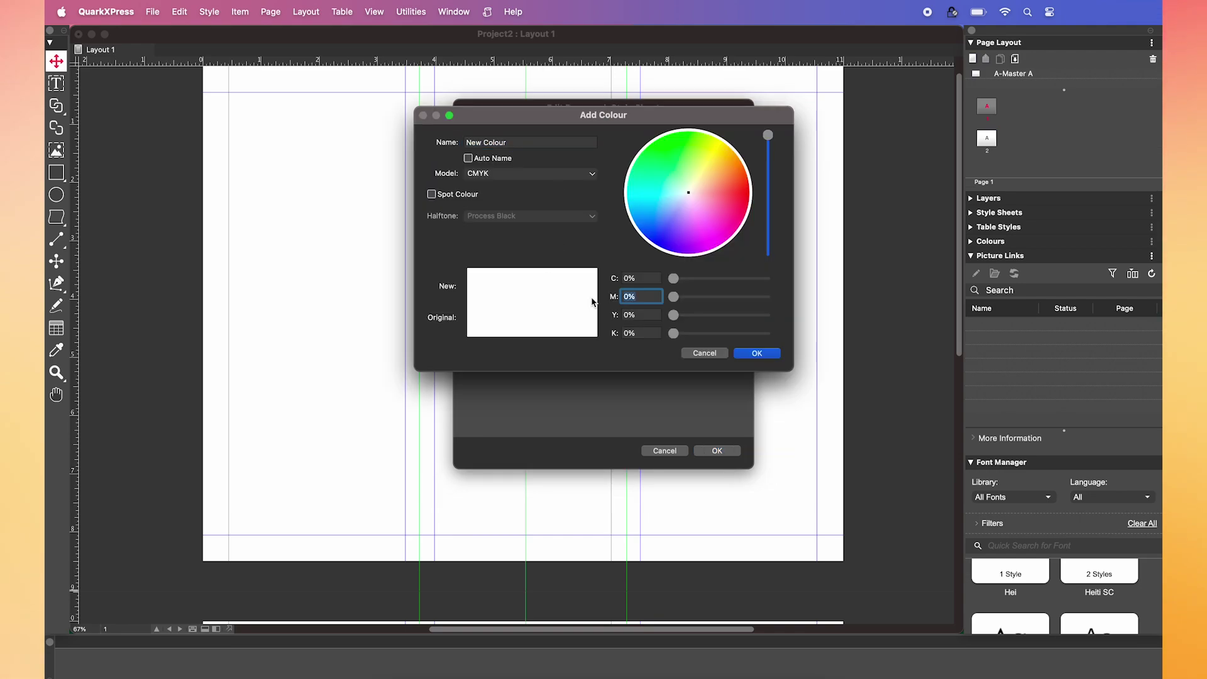
text(96)
key(Tab)
text(98)
key(Tab)
text(Red)
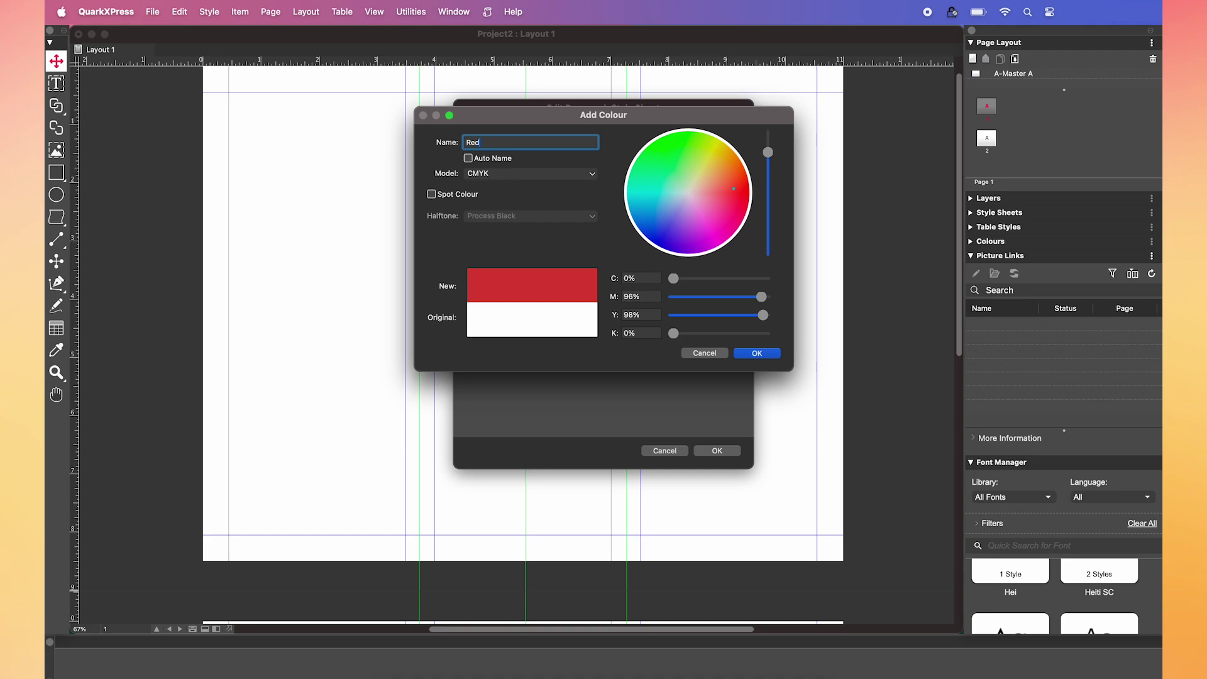
click(757, 354)
click(717, 451)
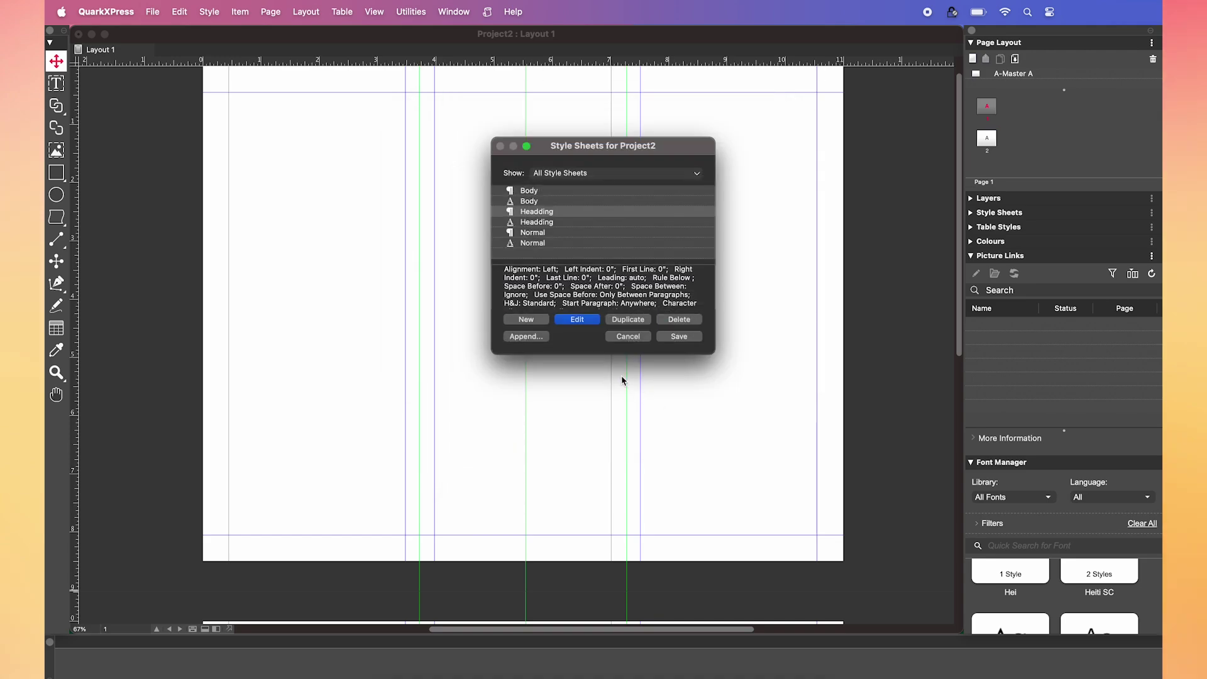
click(678, 337)
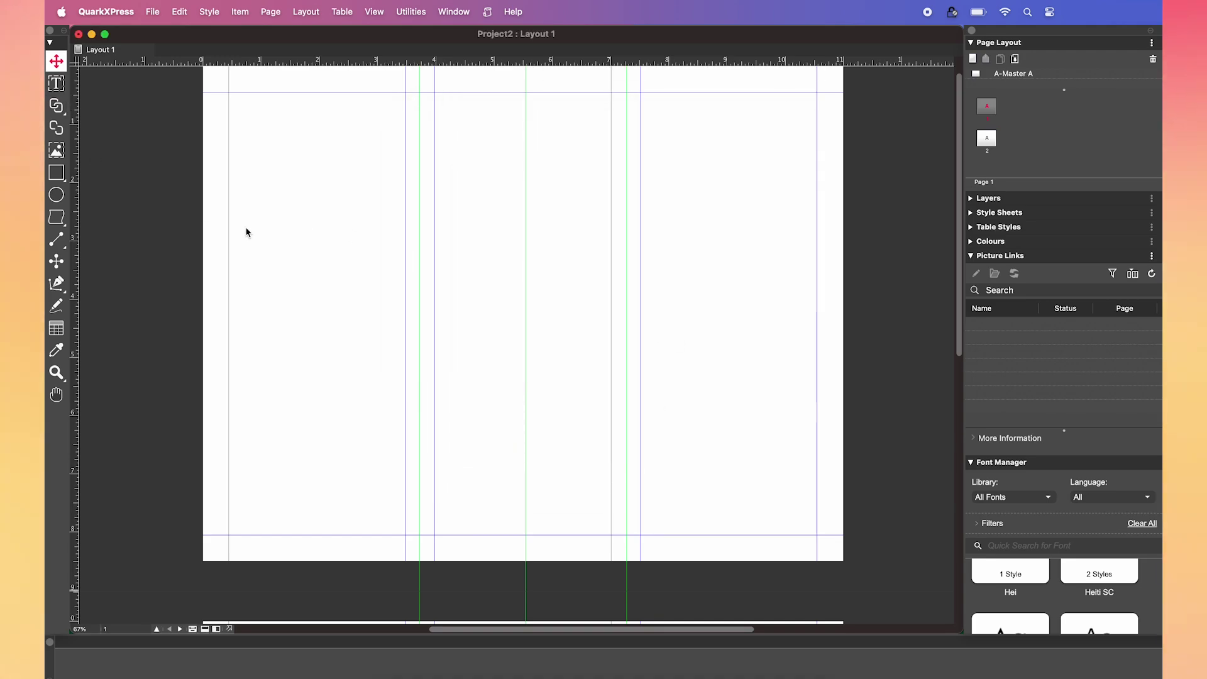
- Draw a full-width picture box across the top of the page
click(56, 149)
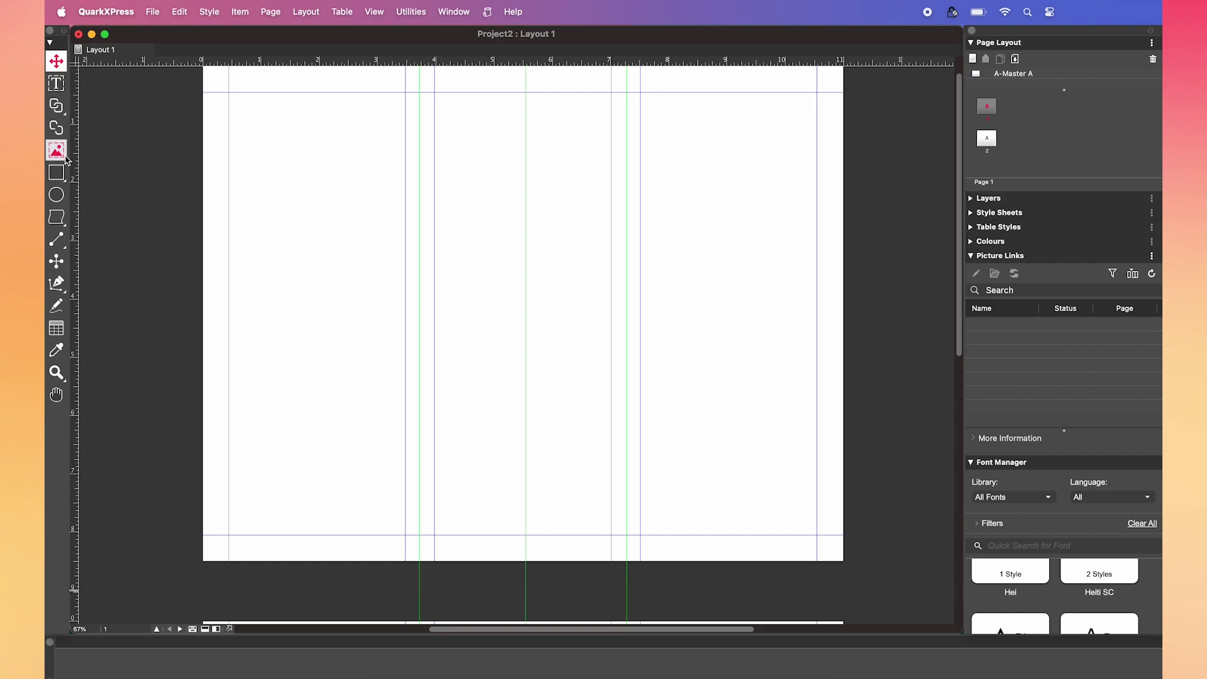
scroll(252, 129, up, 1)
drag(203, 96, 846, 264)
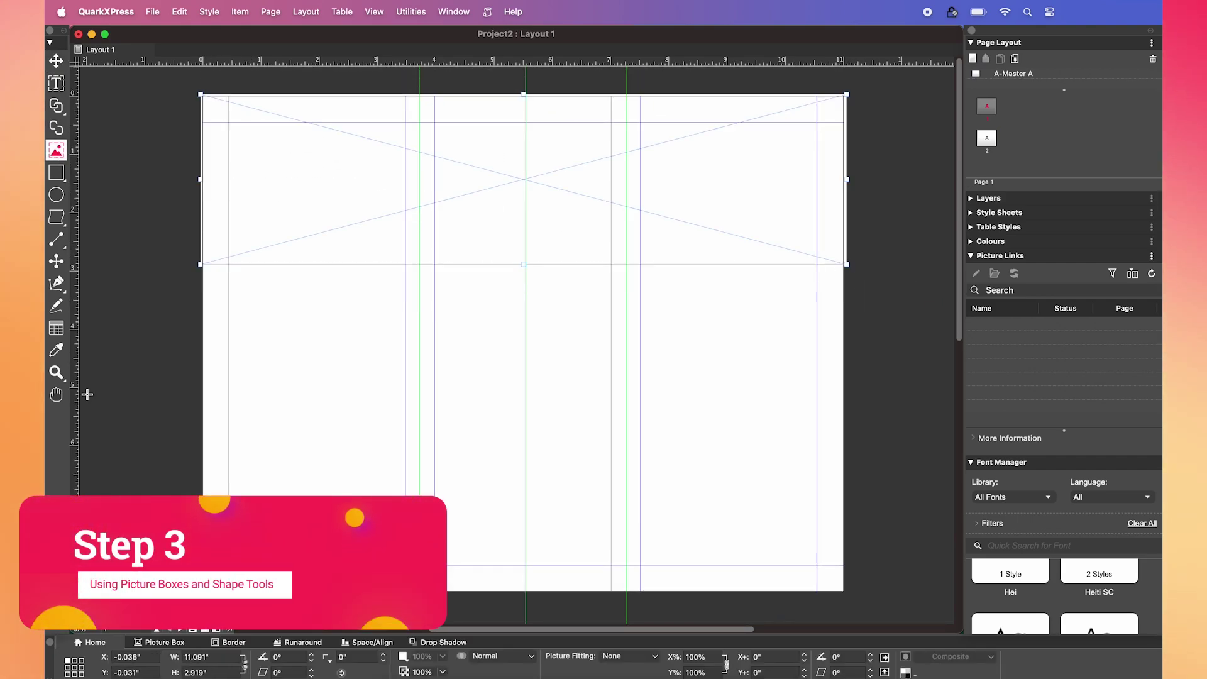
- Set the wave frequency to 7 and draw a wavy box stretched across the page width
double_click(56, 216)
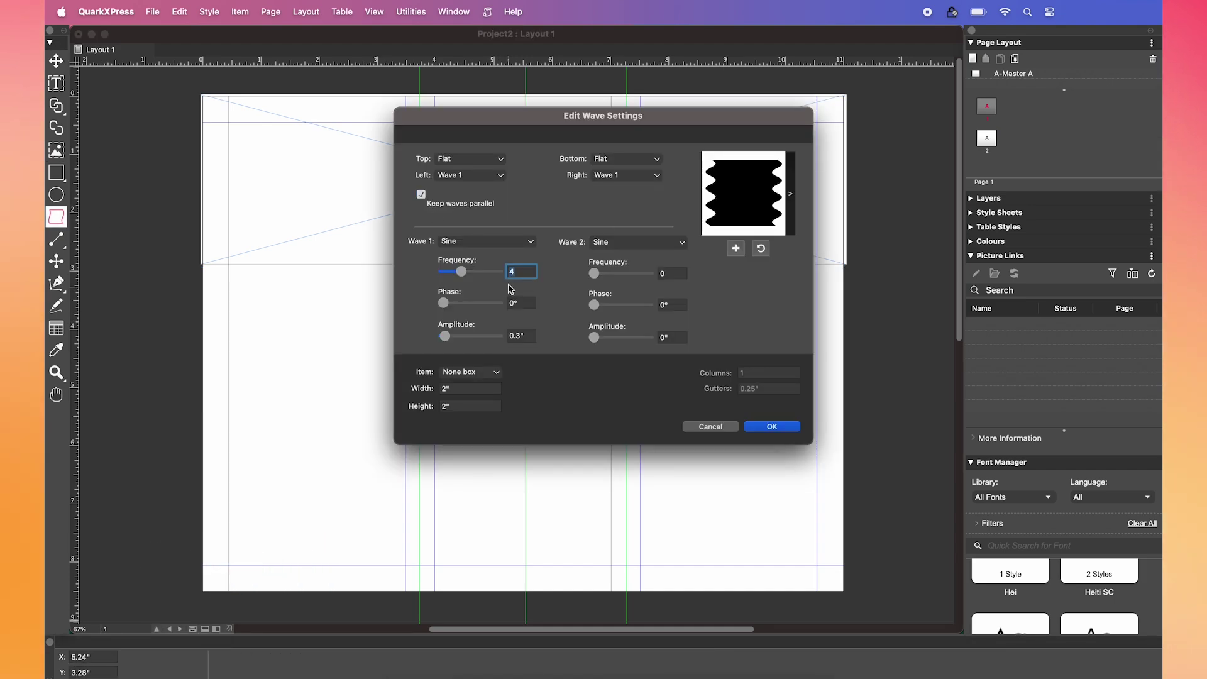
drag(464, 275, 480, 276)
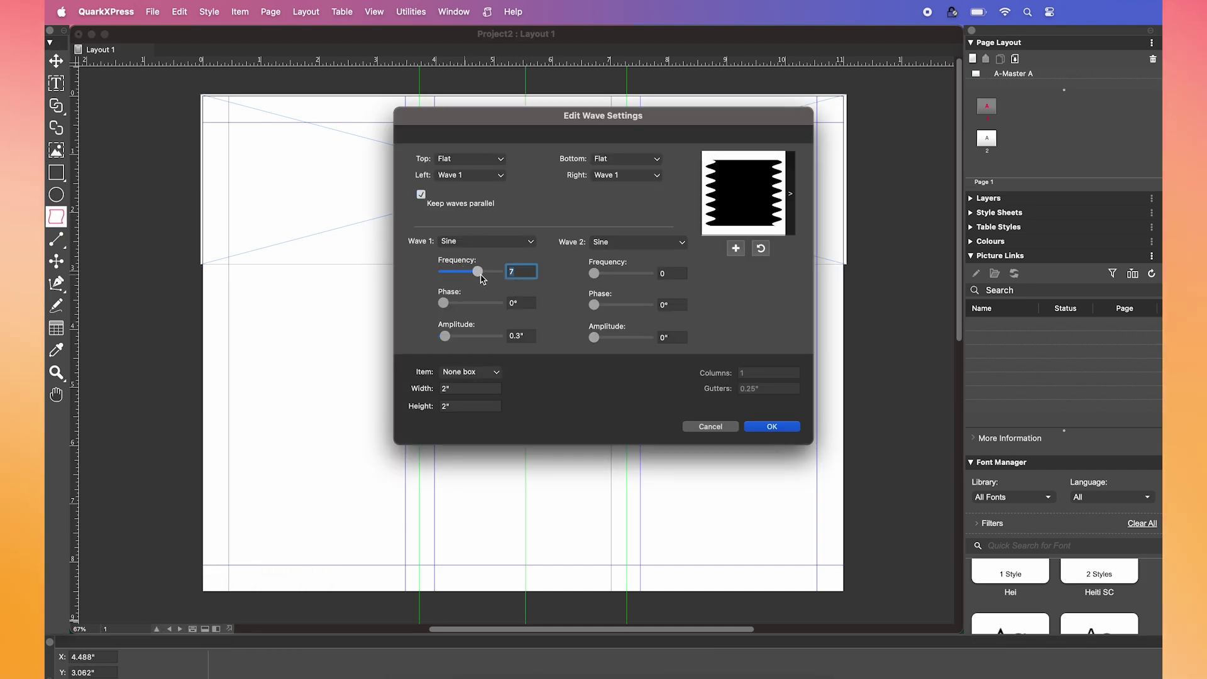
click(772, 426)
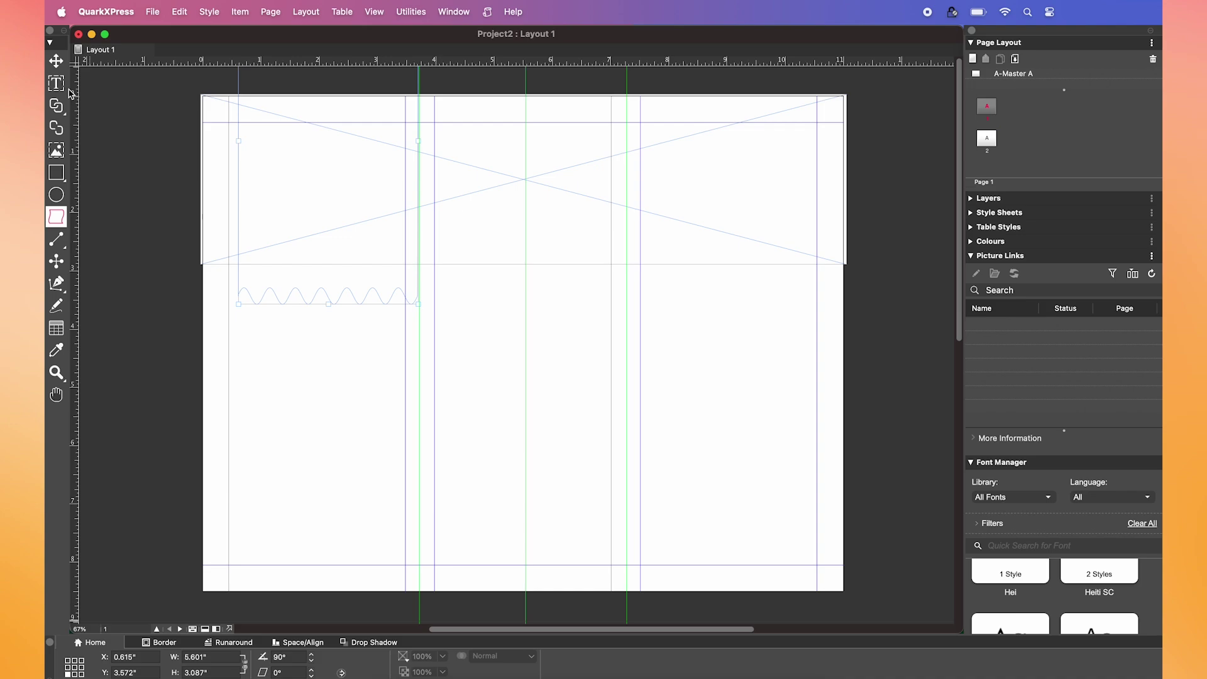
key(v)
mouse_move(291, 240)
mouse_down()
mouse_move(350, 432)
mouse_move(333, 319)
mouse_move(304, 277)
mouse_move(264, 325)
mouse_up()
drag(377, 229, 848, 275)
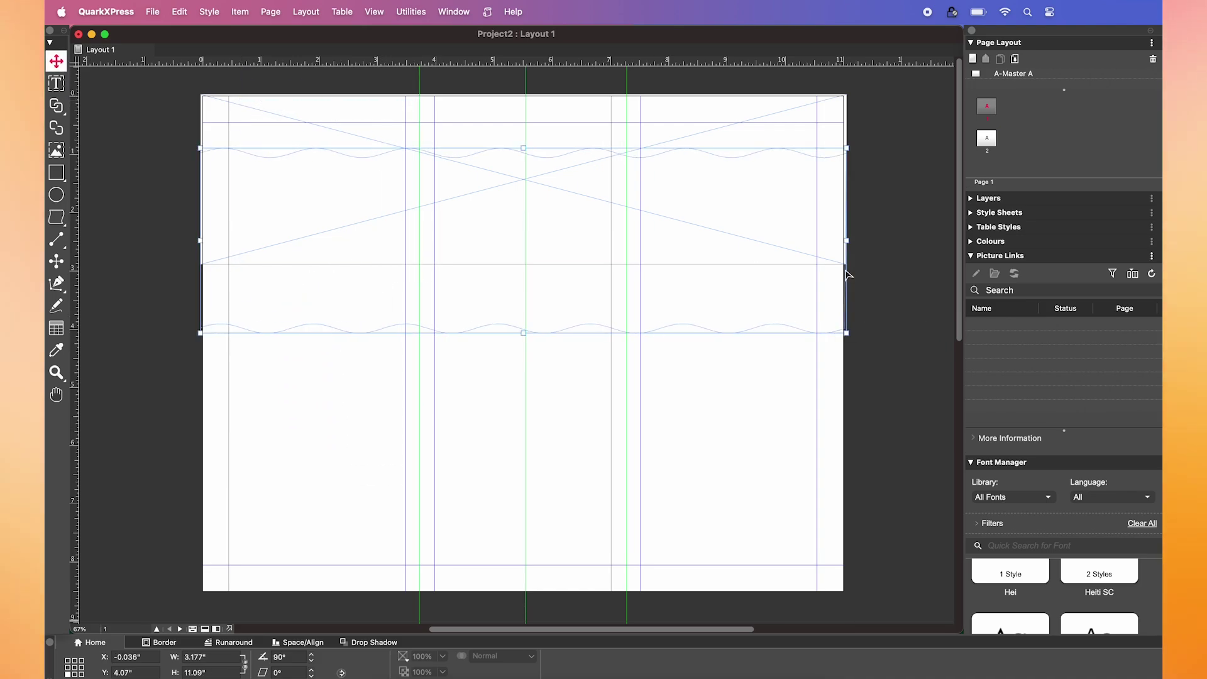
click(243, 123)
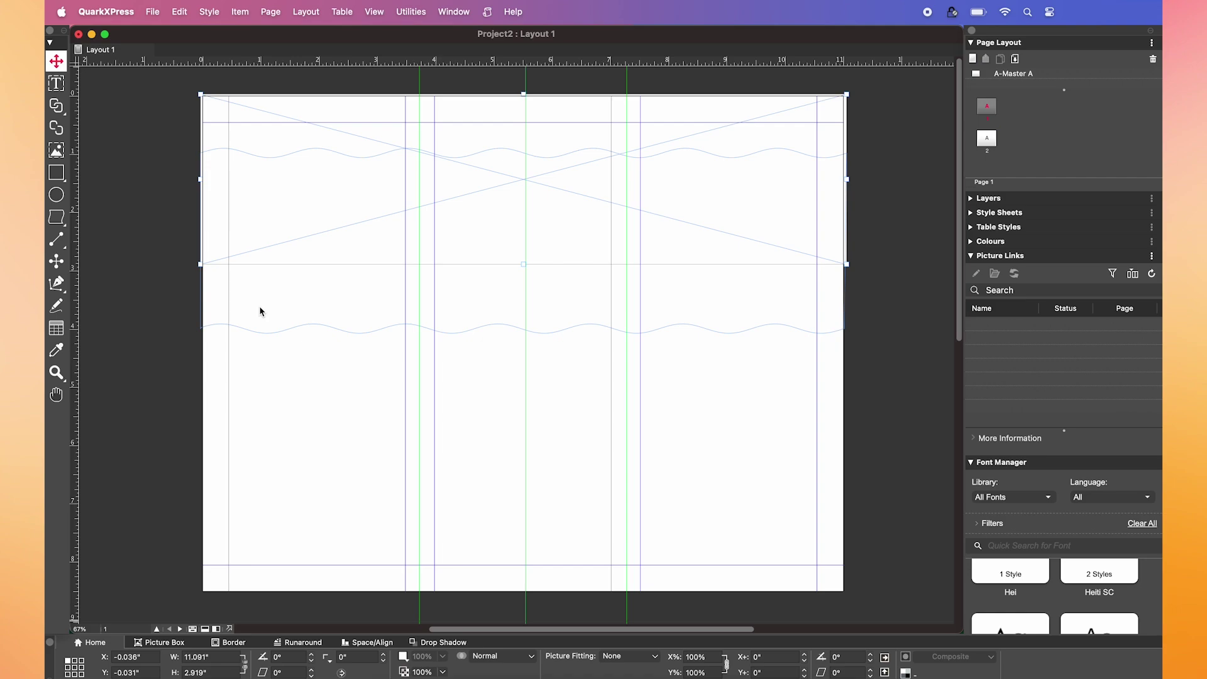
click(324, 304)
click(203, 672)
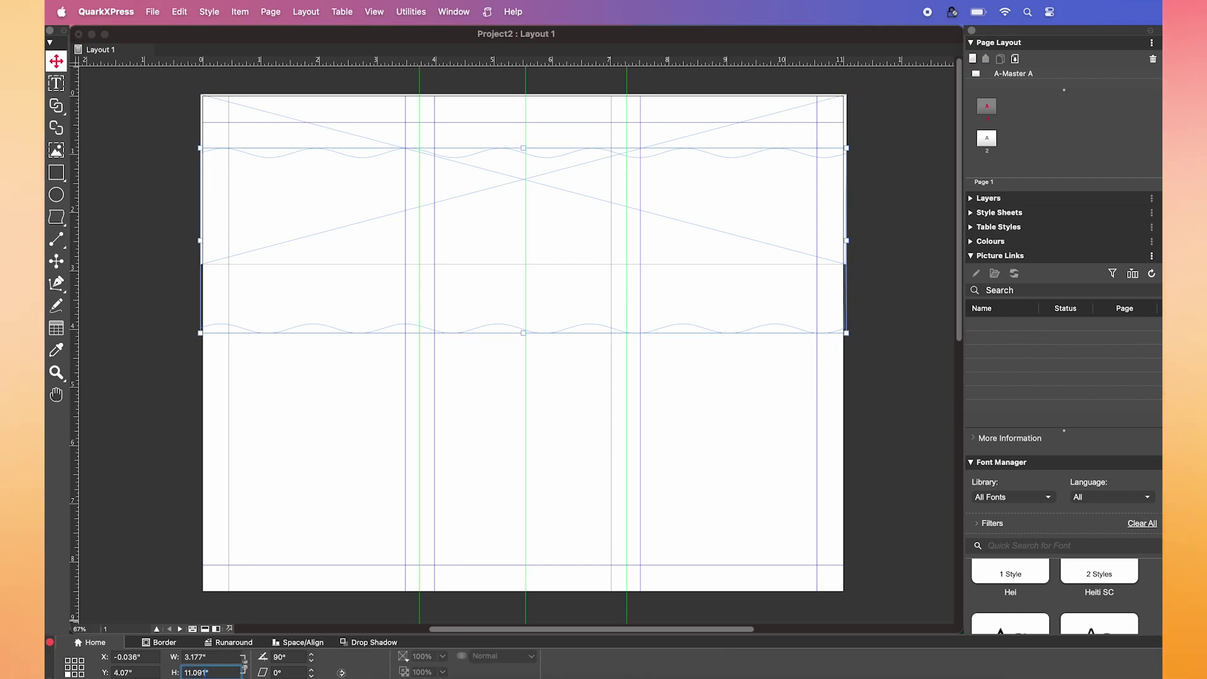
- Union the top picture box and wavy box into one 11.091" × 4.101" picture box
click(296, 77)
click(275, 124)
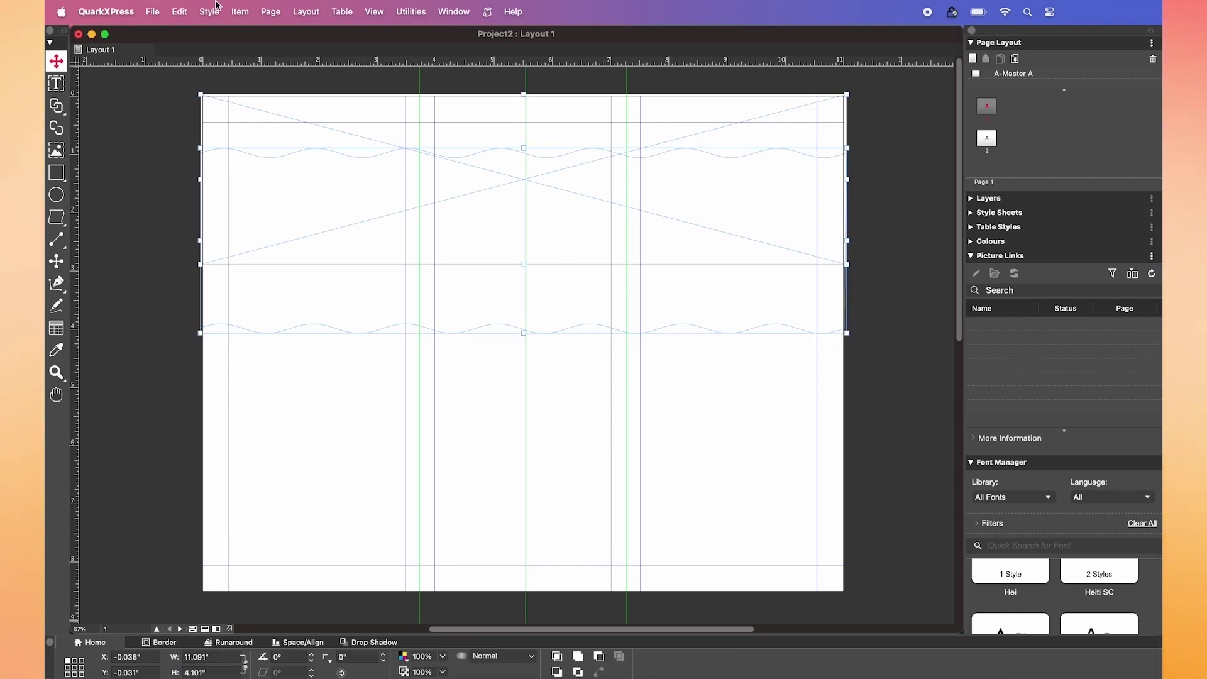
click(239, 12)
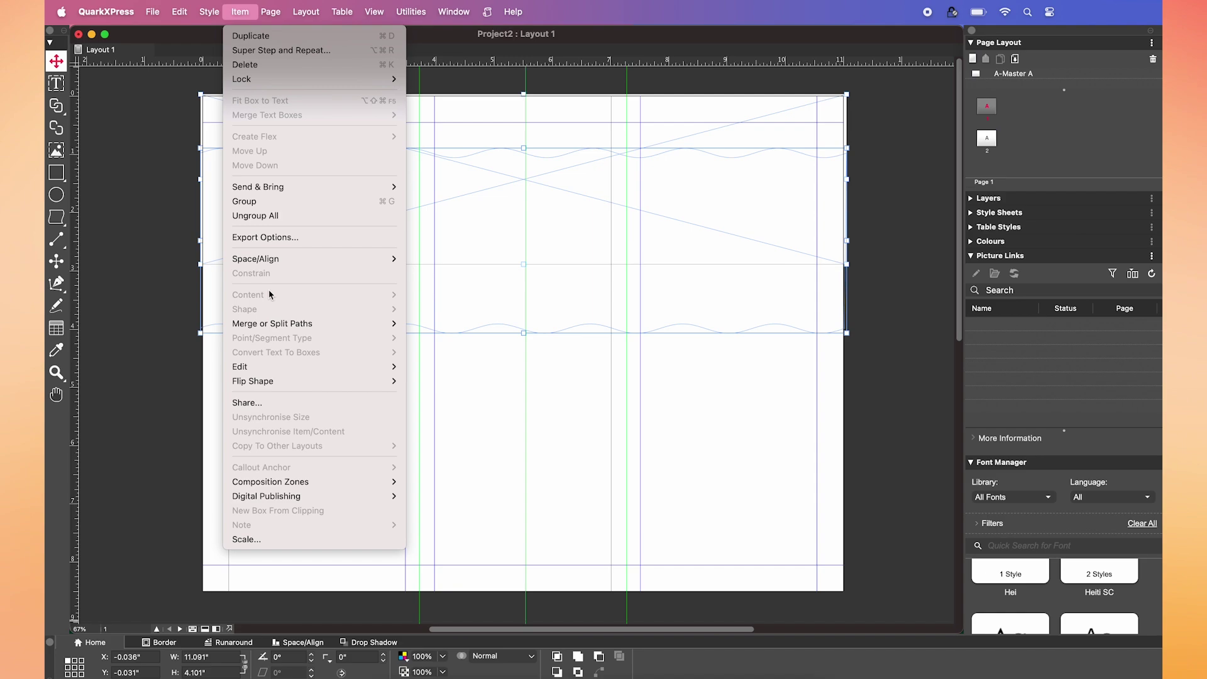
mouse_move(289, 322)
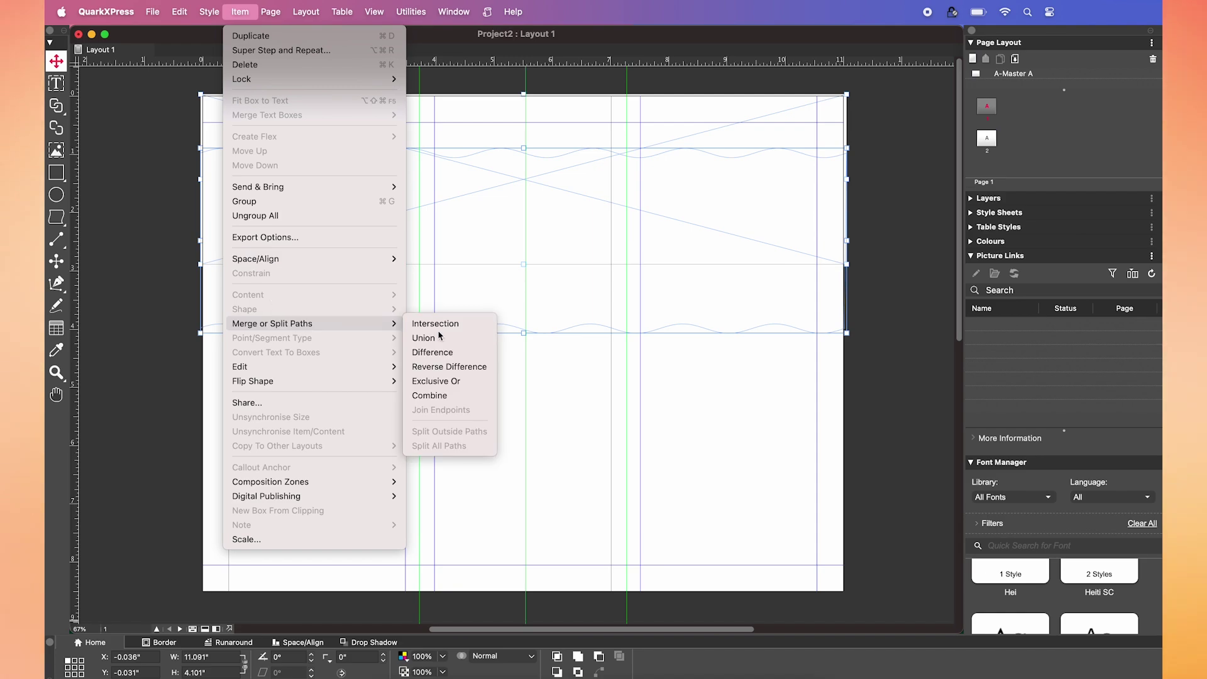
click(461, 338)
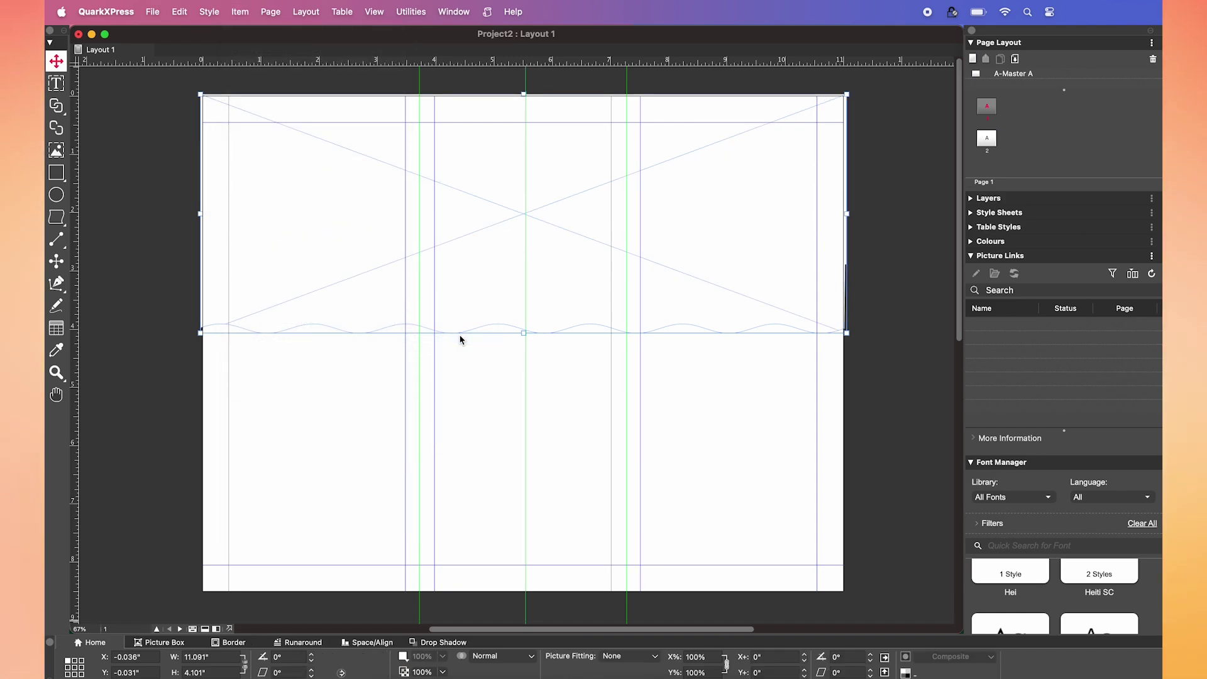
- Import the city skyline photo into the wavy box and duplicate the box
key(super+e)
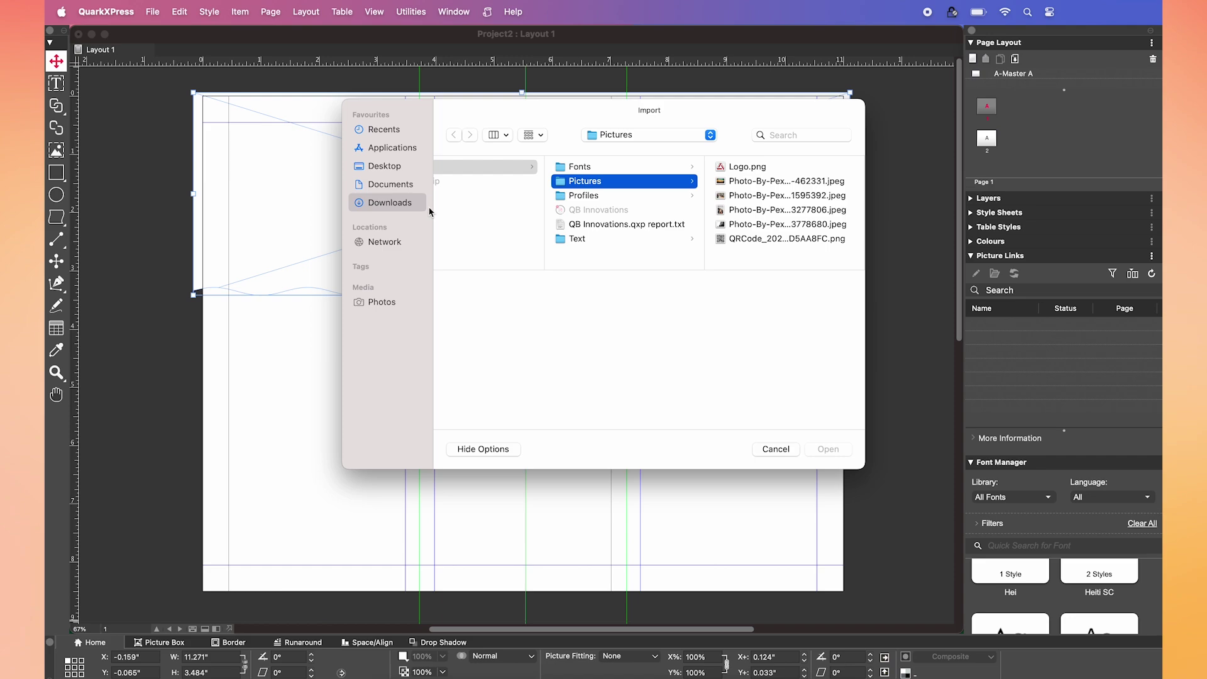
double_click(735, 181)
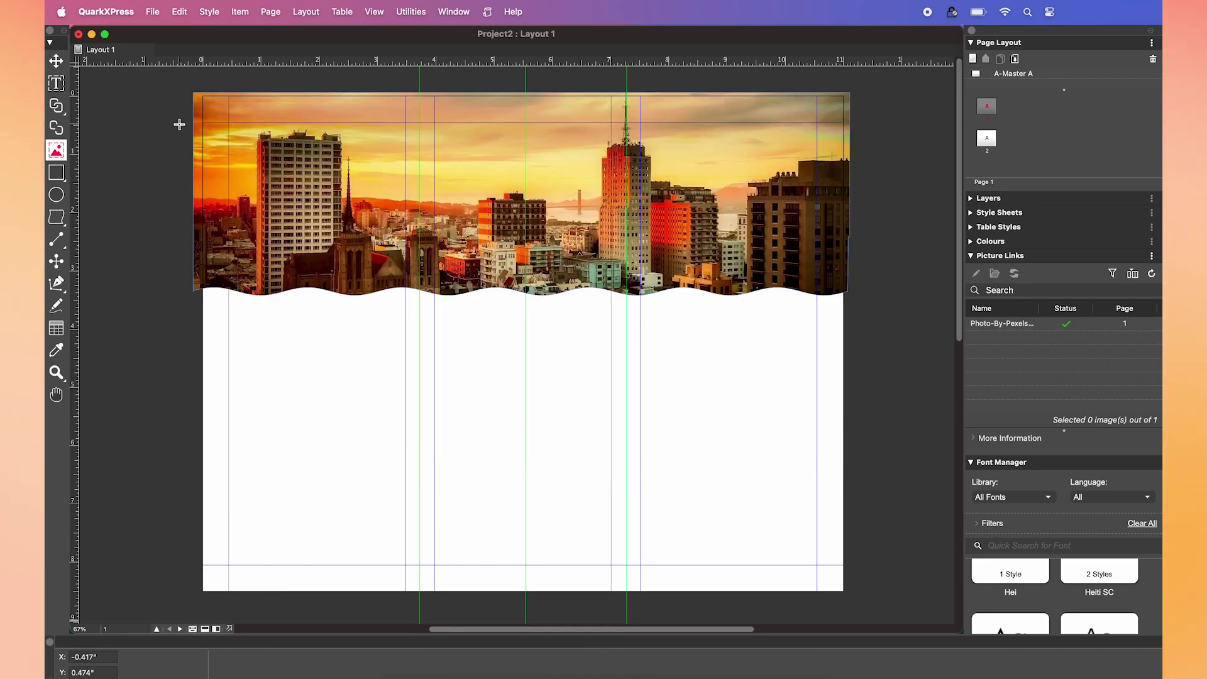
key(v)
click(386, 226)
key(super+d)
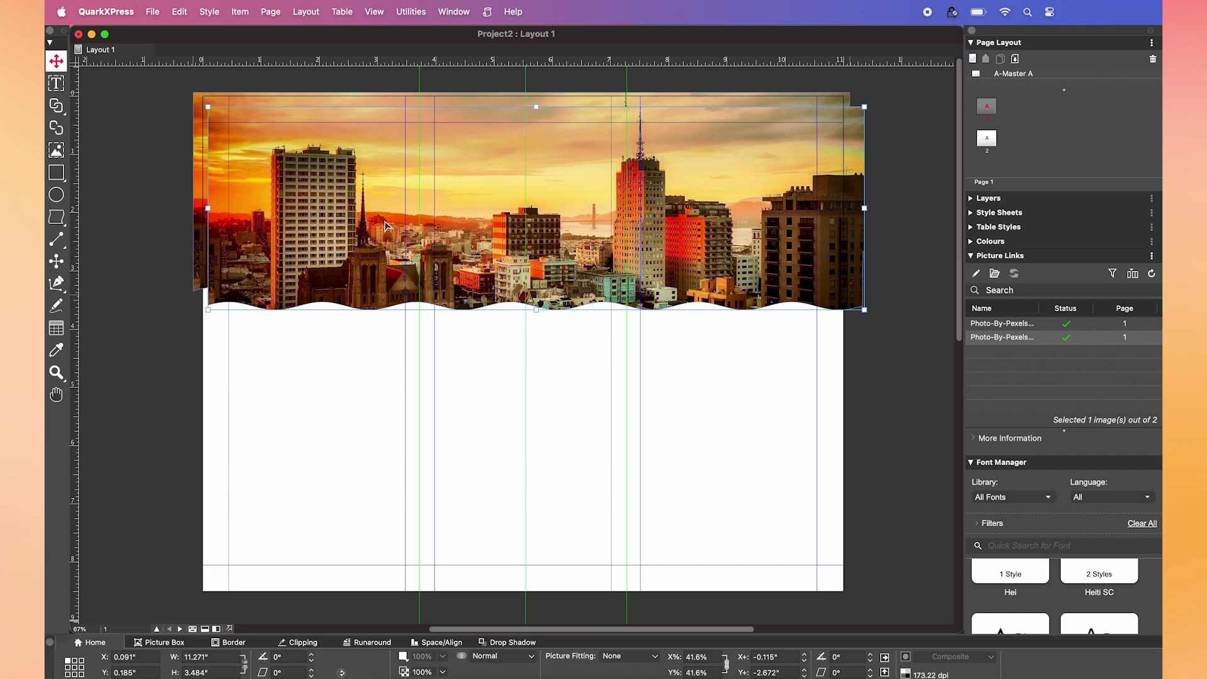
- Empty the duplicate, bring the photo box to front and align it over the red wave
key(r)
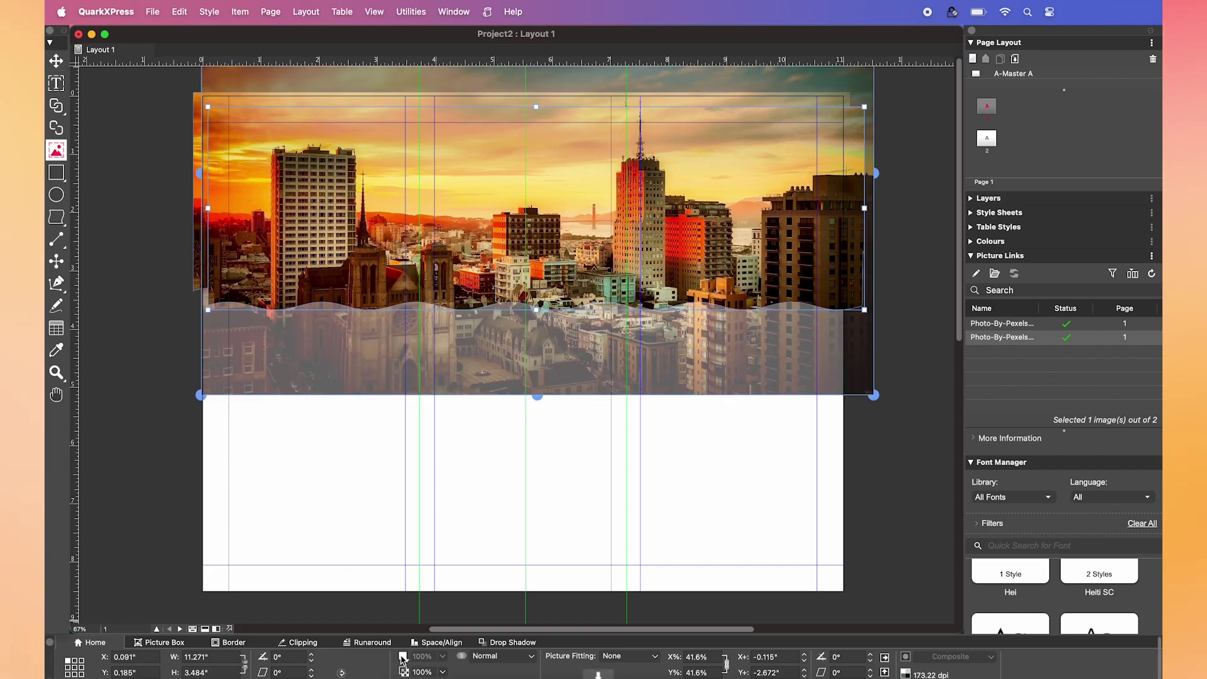
key(BackSpace)
key(v)
click(259, 102)
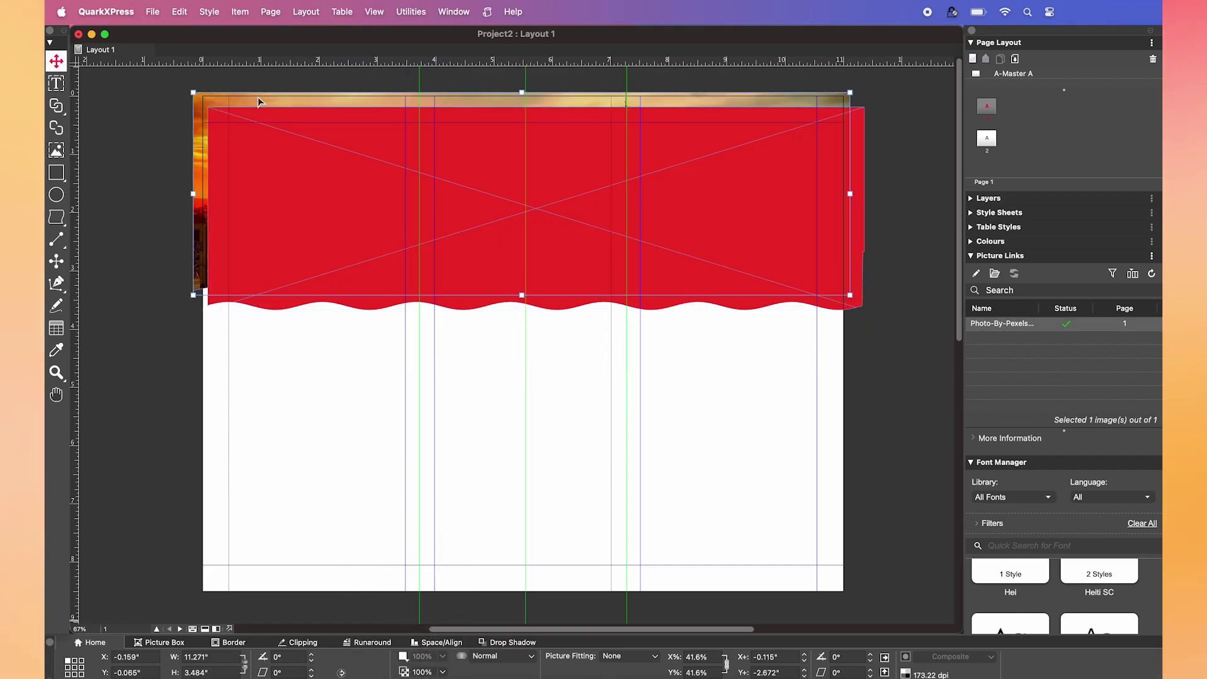
right_click(258, 102)
mouse_move(364, 386)
click(440, 412)
drag(391, 318, 549, 303)
- Draw a circular box below the header's left side and import the businessman portrait
click(106, 219)
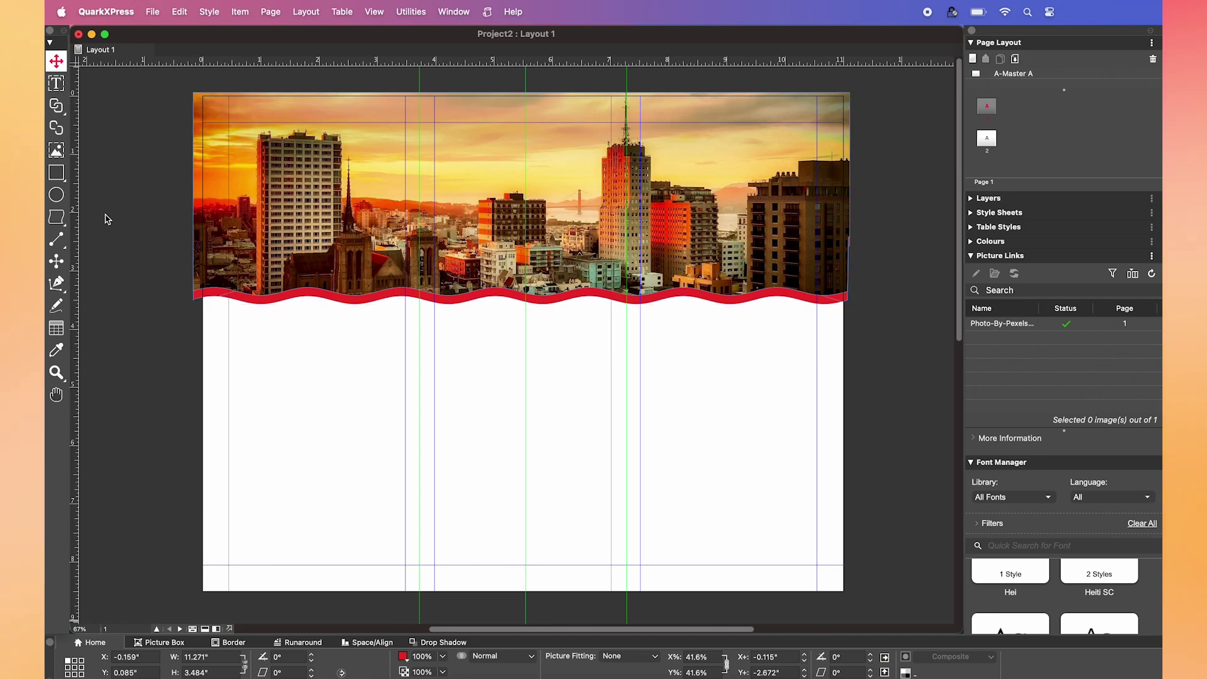
click(56, 195)
drag(246, 259, 355, 325)
key(v)
key(super+e)
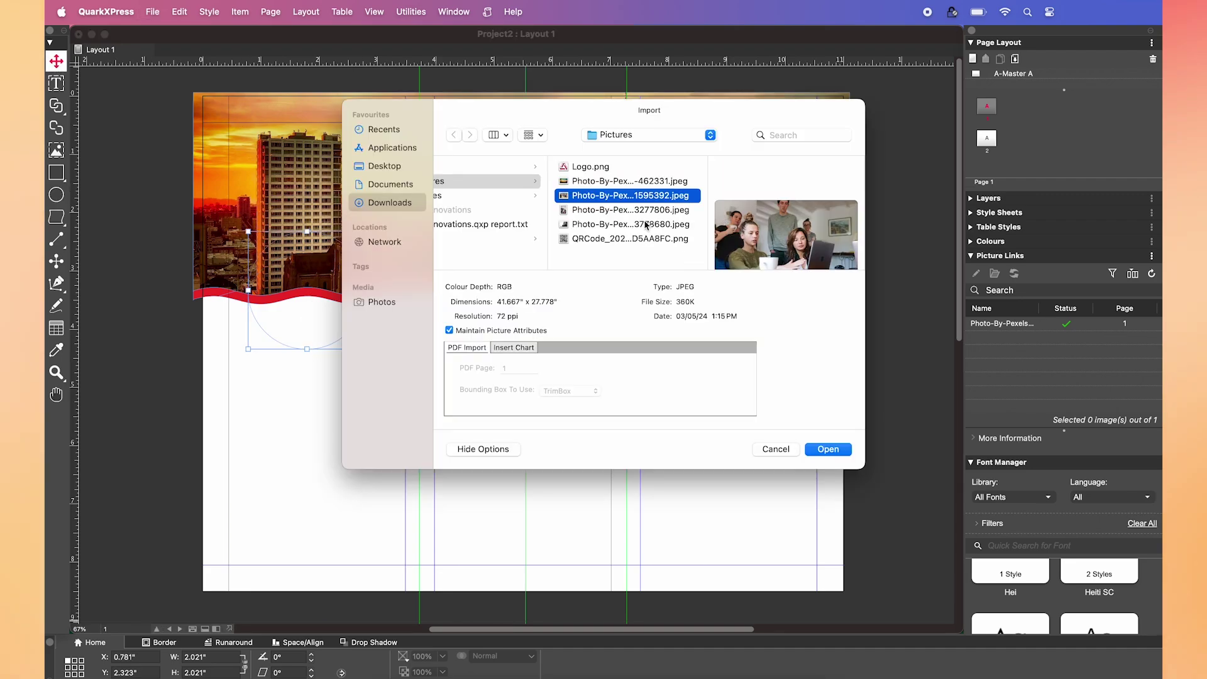
click(646, 225)
click(828, 448)
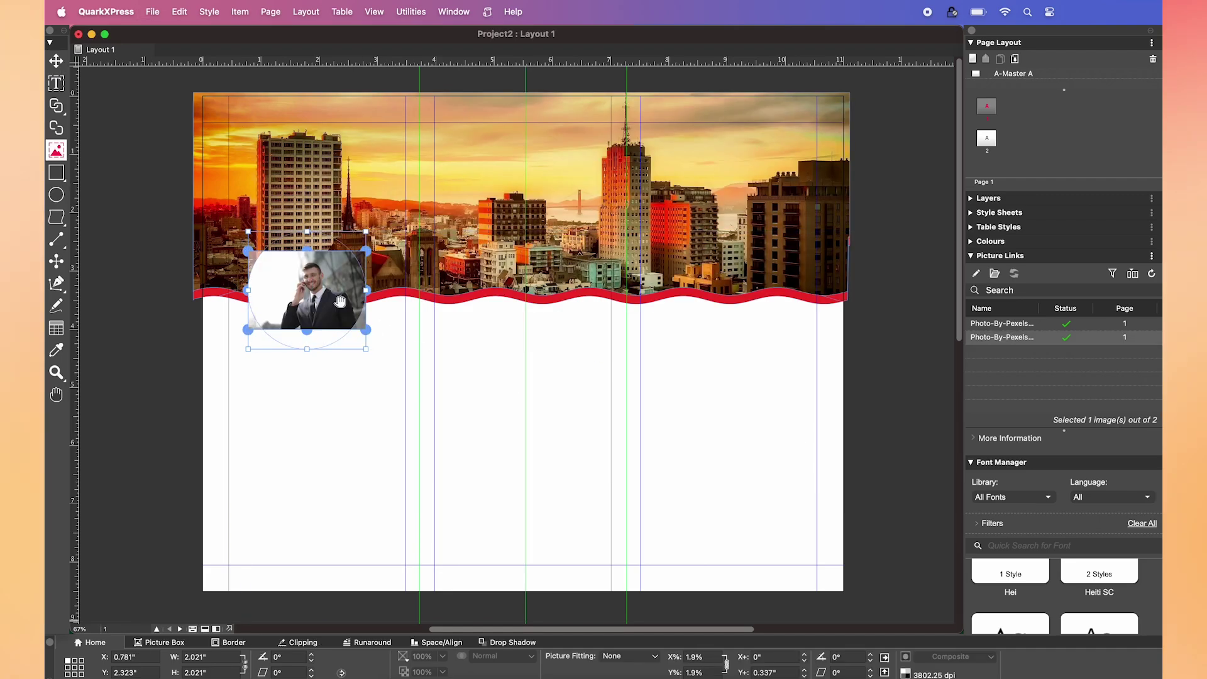
- Enlarge and centre the portrait, and give the circle a 6 pt white border
drag(366, 334, 389, 363)
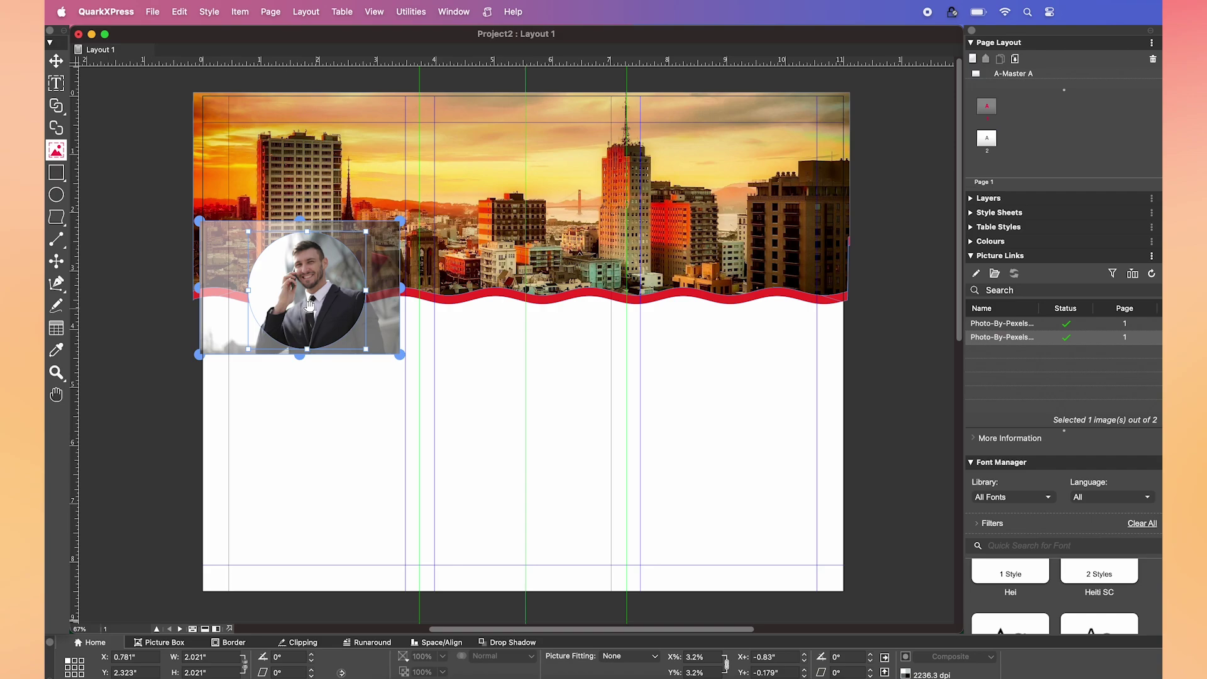
drag(317, 308, 310, 310)
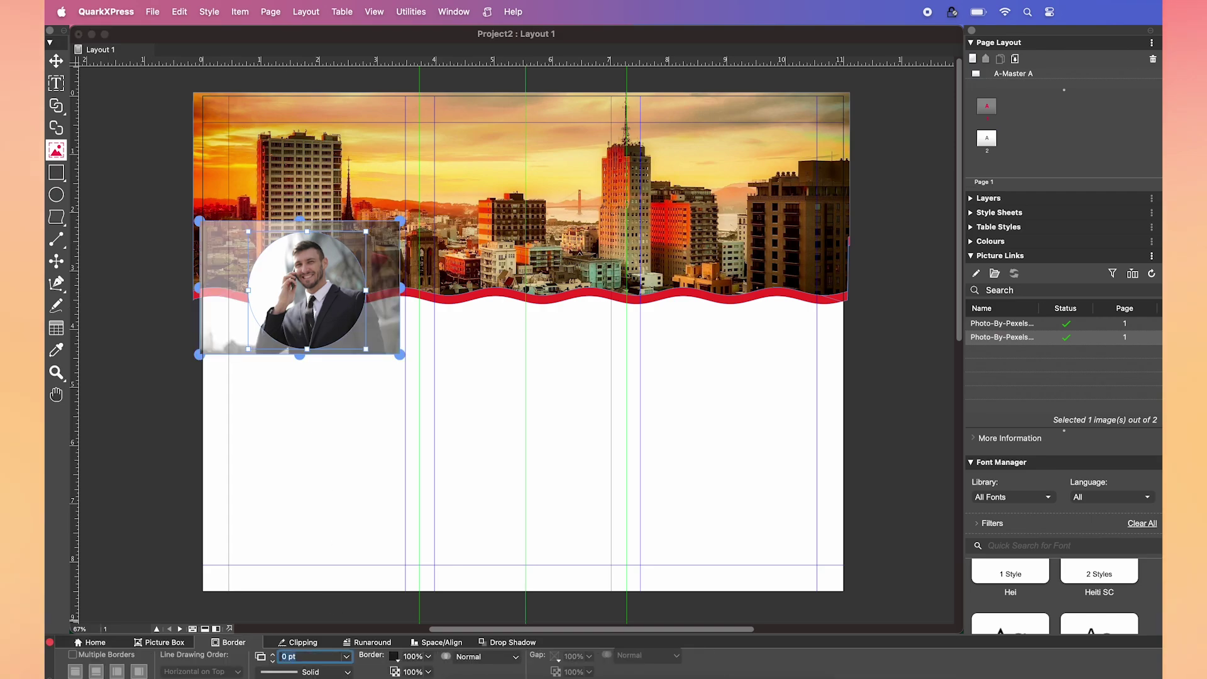
click(395, 659)
click(416, 640)
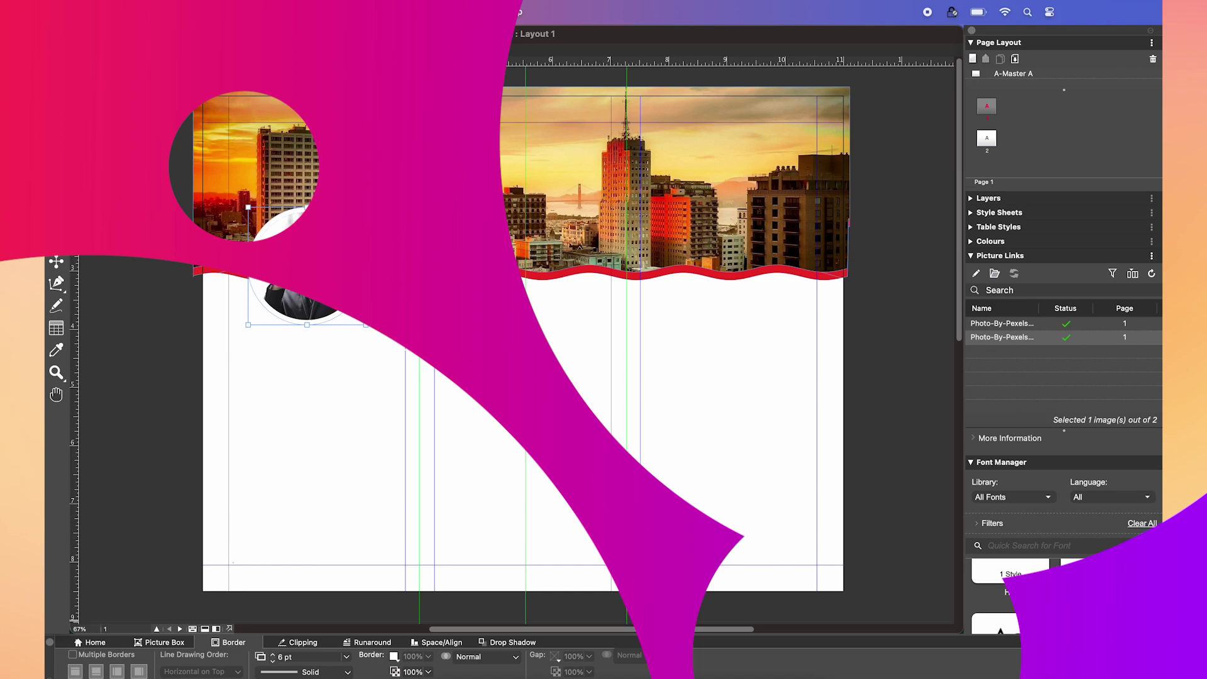
- Add an 'About Us' heading in the Headding style with 'Us' bold and red
drag(229, 339, 405, 408)
text(About Us)
key(F11)
key(super+a)
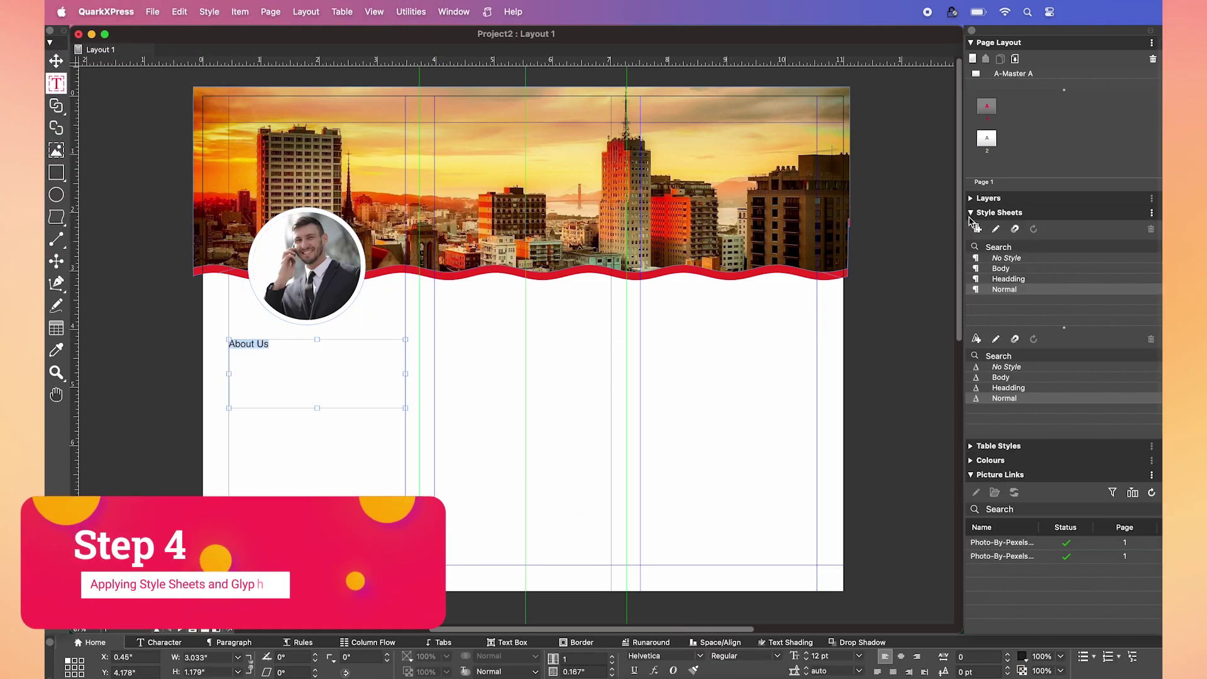
click(1008, 279)
key(shift+alt+Left)
click(744, 655)
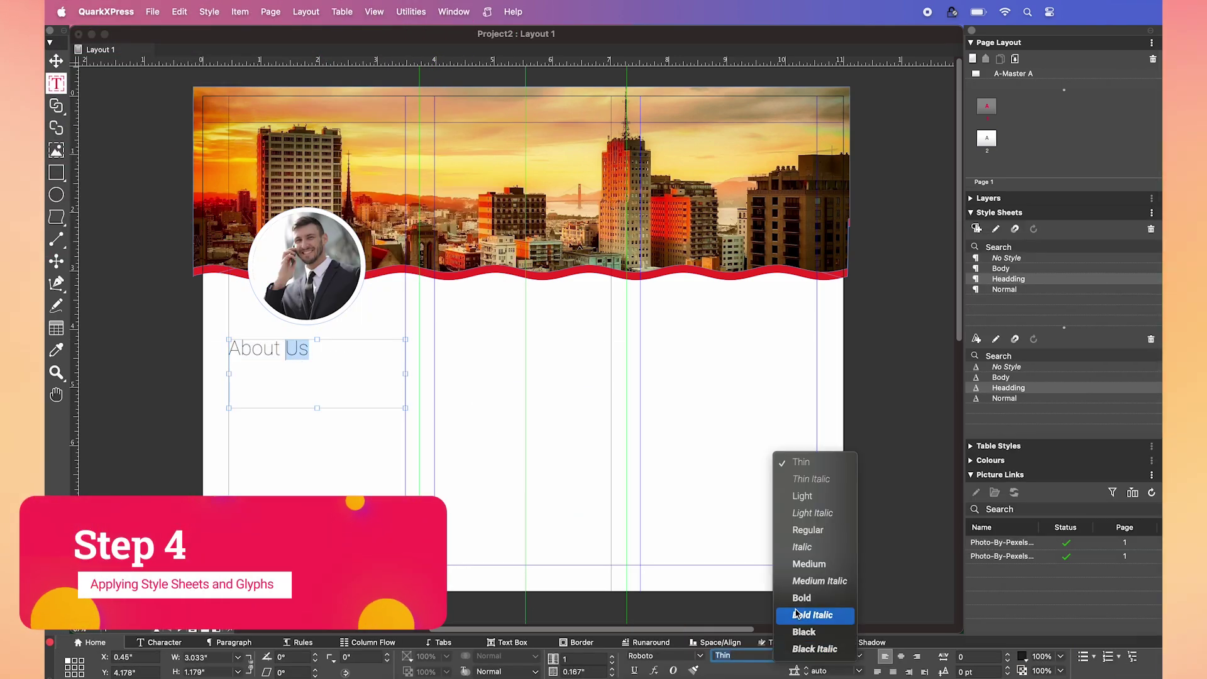
click(811, 613)
click(1031, 655)
click(1047, 578)
drag(317, 408, 317, 360)
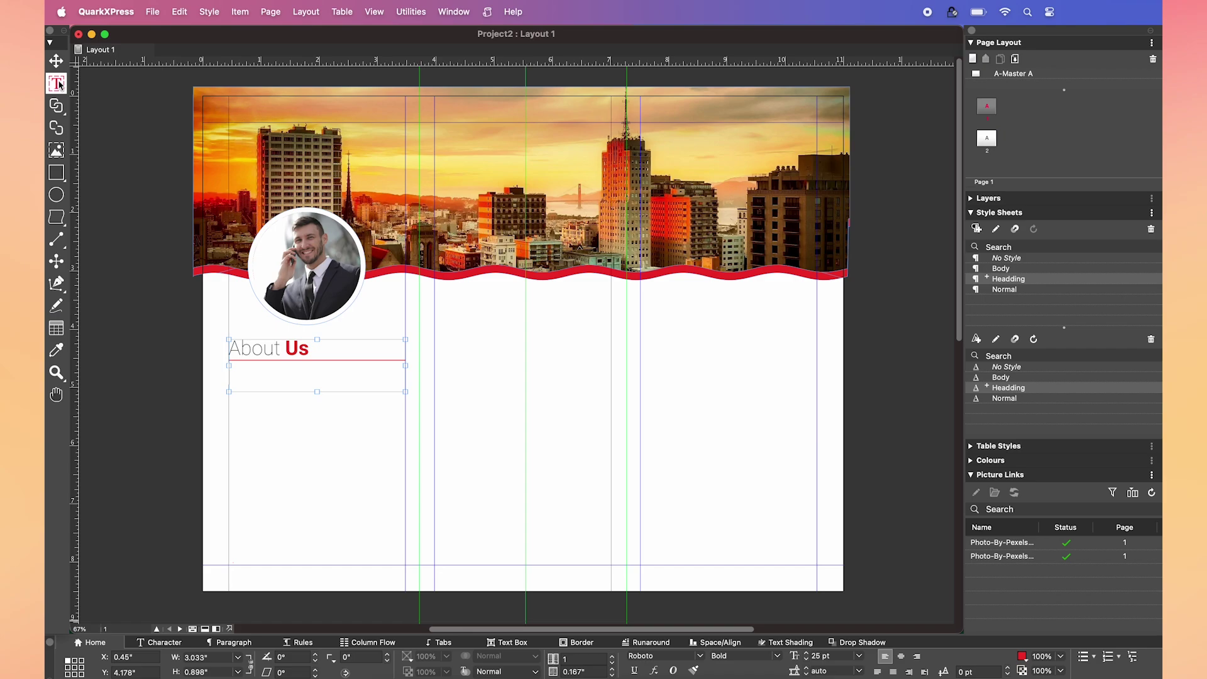
- Add two Body-styled placeholder text boxes below the heading and a small icon box
drag(228, 381, 405, 455)
click(1000, 268)
drag(316, 455, 320, 428)
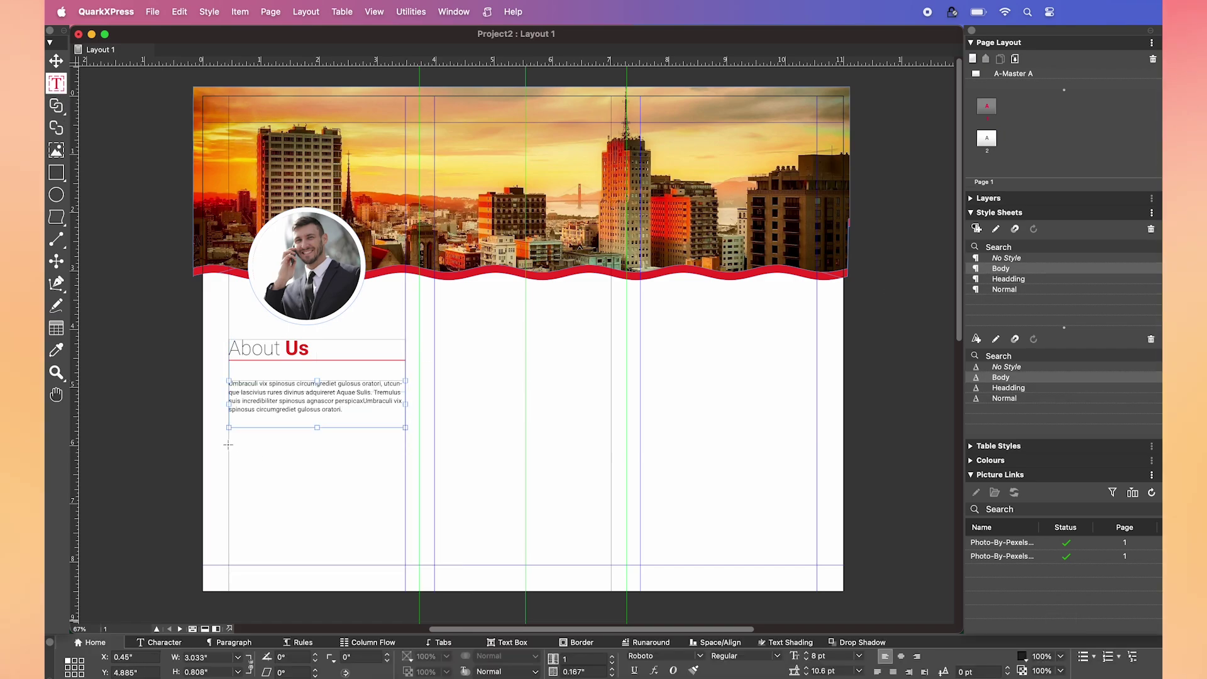
mouse_move(228, 445)
mouse_down()
mouse_move(431, 501)
mouse_move(195, 343)
mouse_up()
key(super+a)
click(1000, 377)
drag(217, 396, 267, 449)
- Open the Glyphs palette and browse the coffeecup-font-icons set for the checkbox icon
click(454, 11)
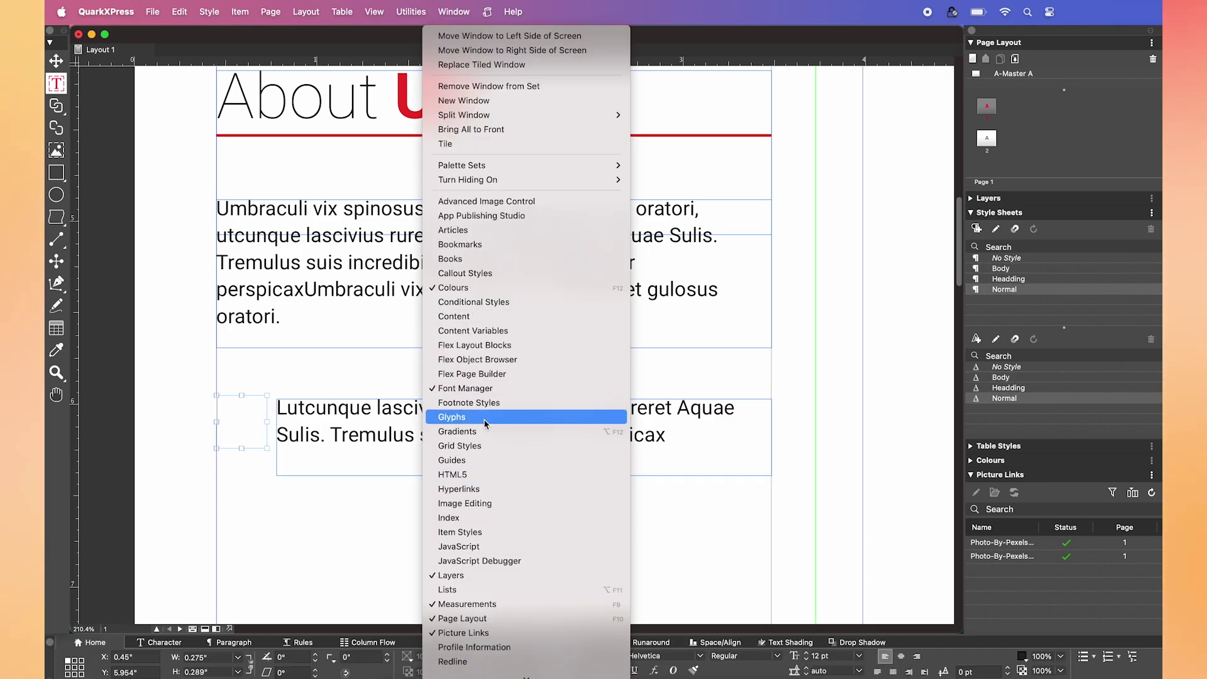
click(459, 416)
scroll(835, 324, down, 3)
scroll(834, 324, down, 10)
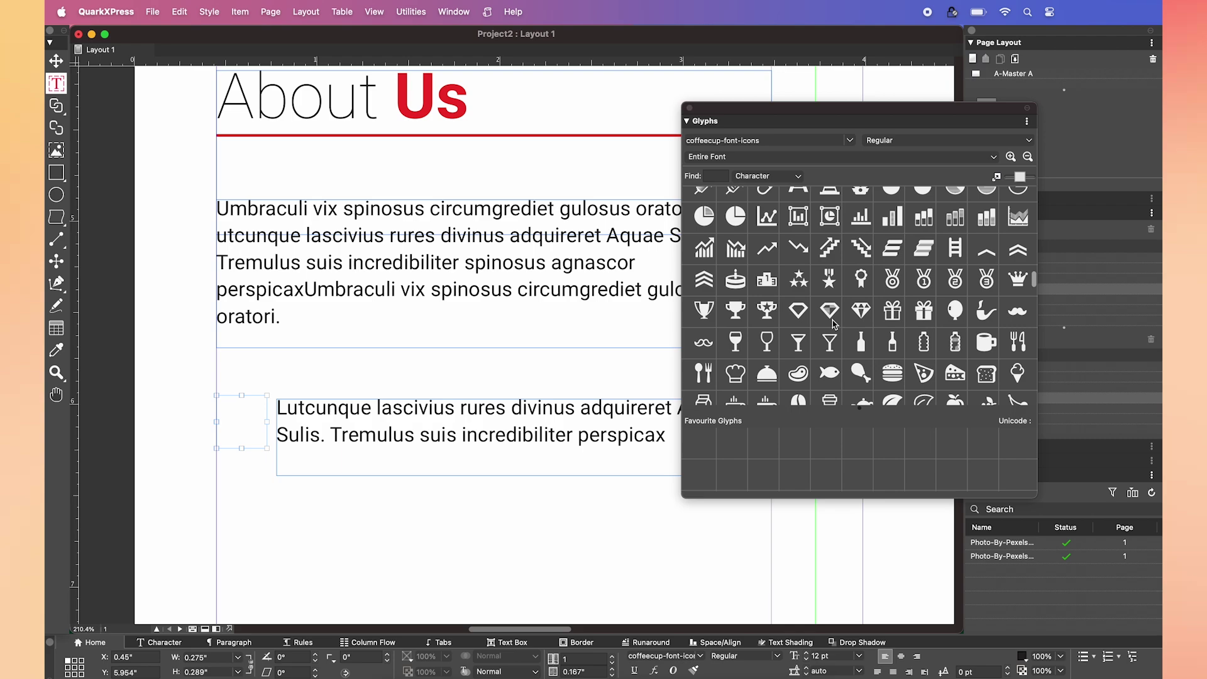
scroll(833, 323, down, 10)
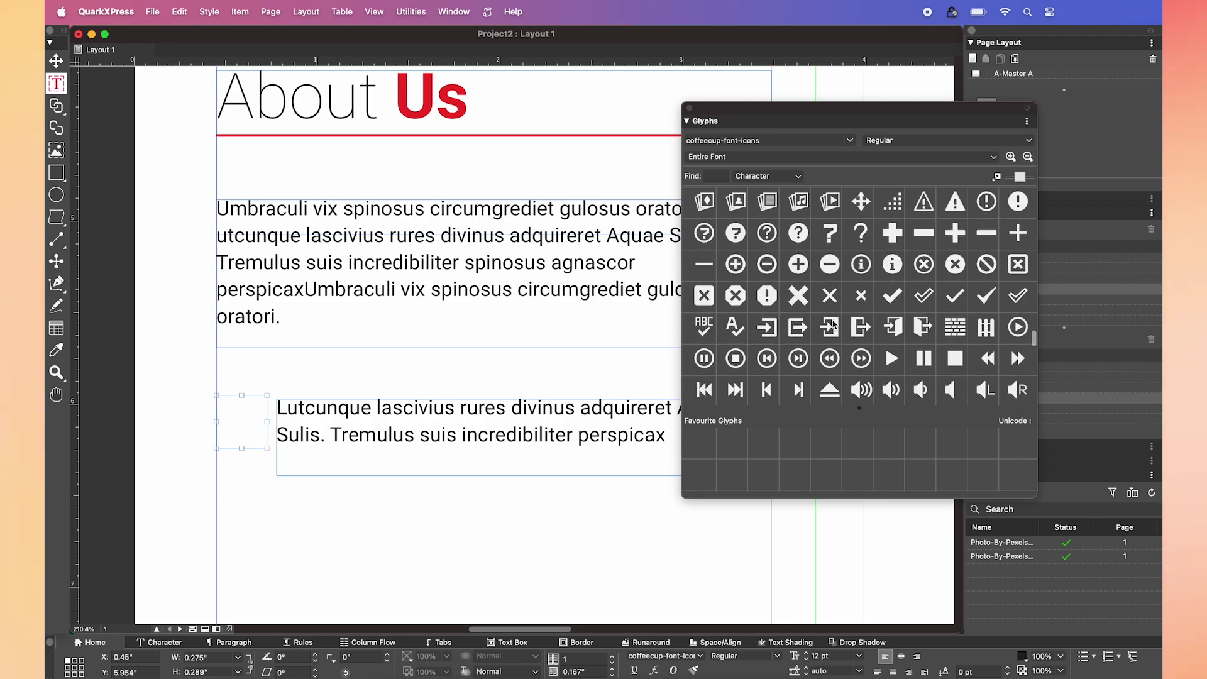
scroll(835, 324, down, 3)
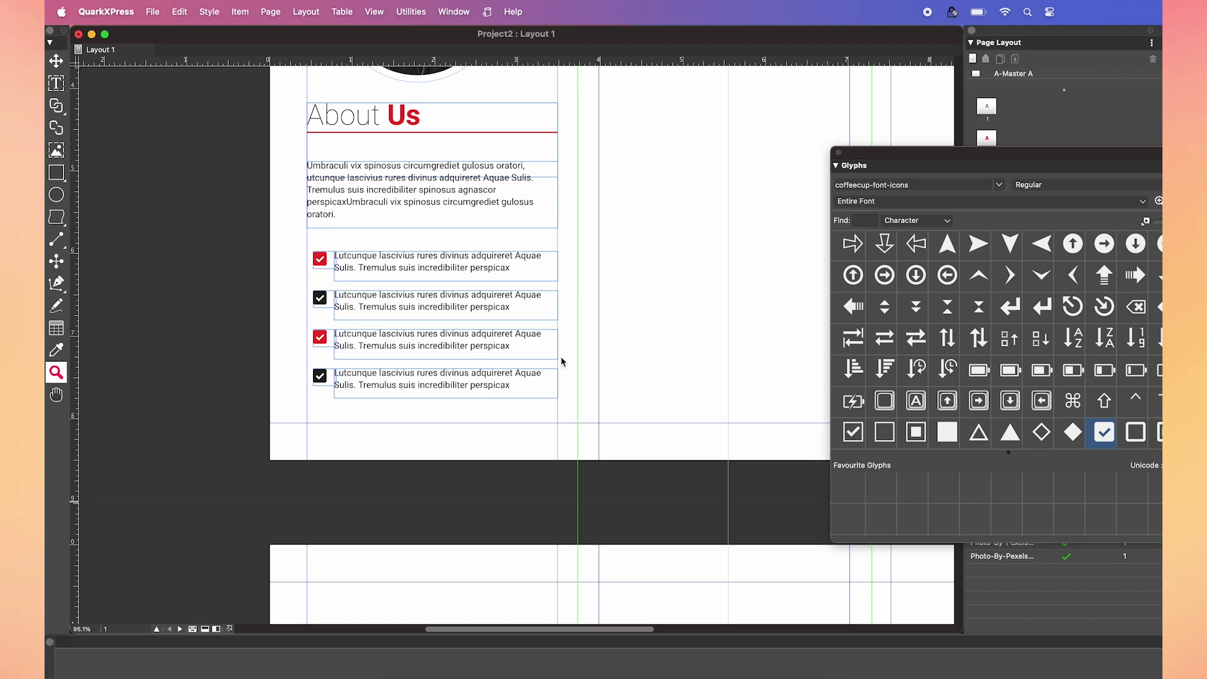
scroll(561, 362, right, 5)
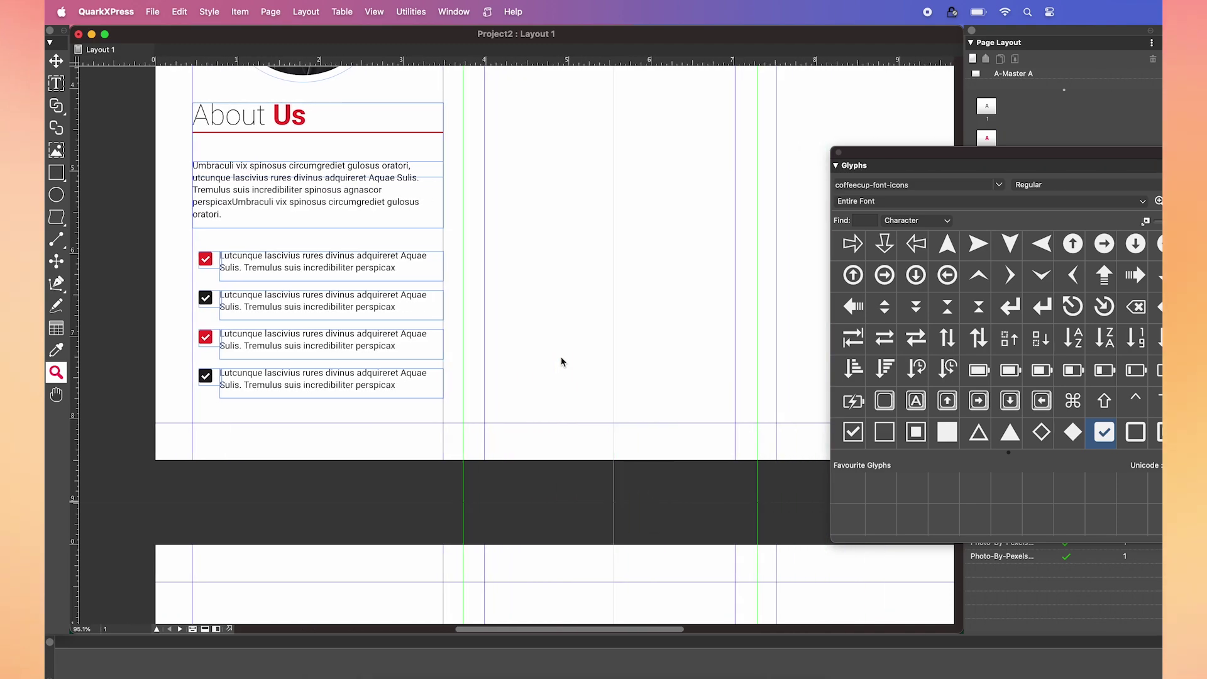
scroll(562, 362, right, 4)
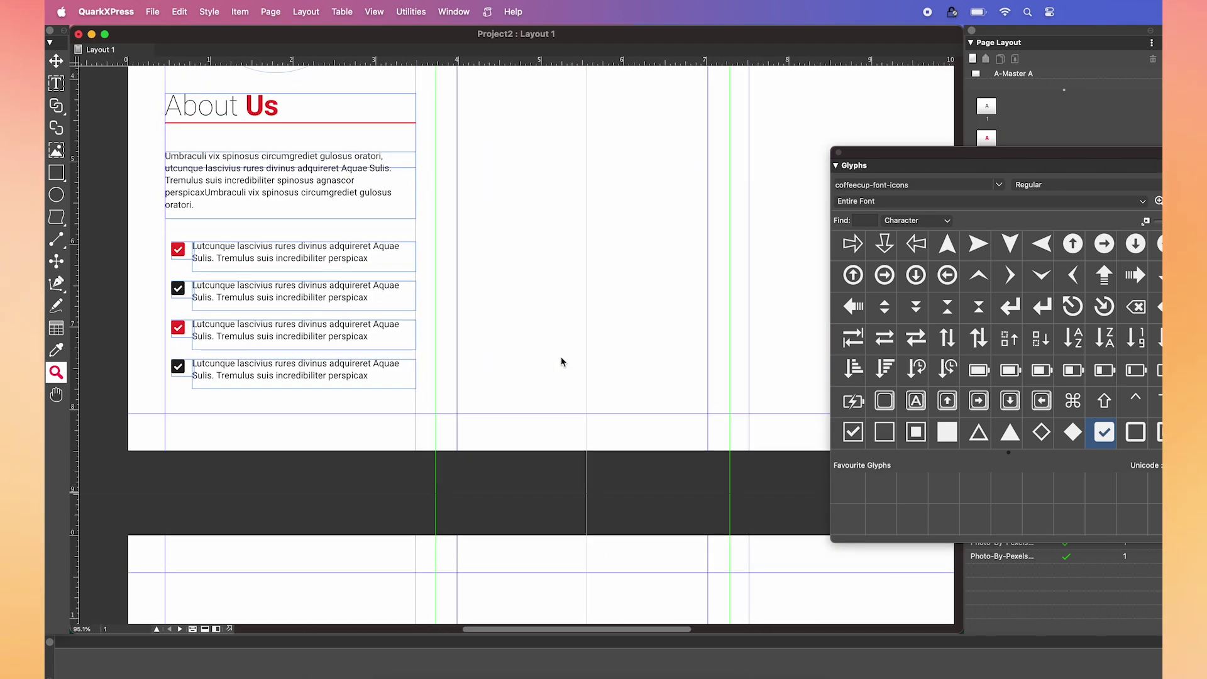
- Draw a tall picture box over the middle panel with a 10% black fill
key(super+0)
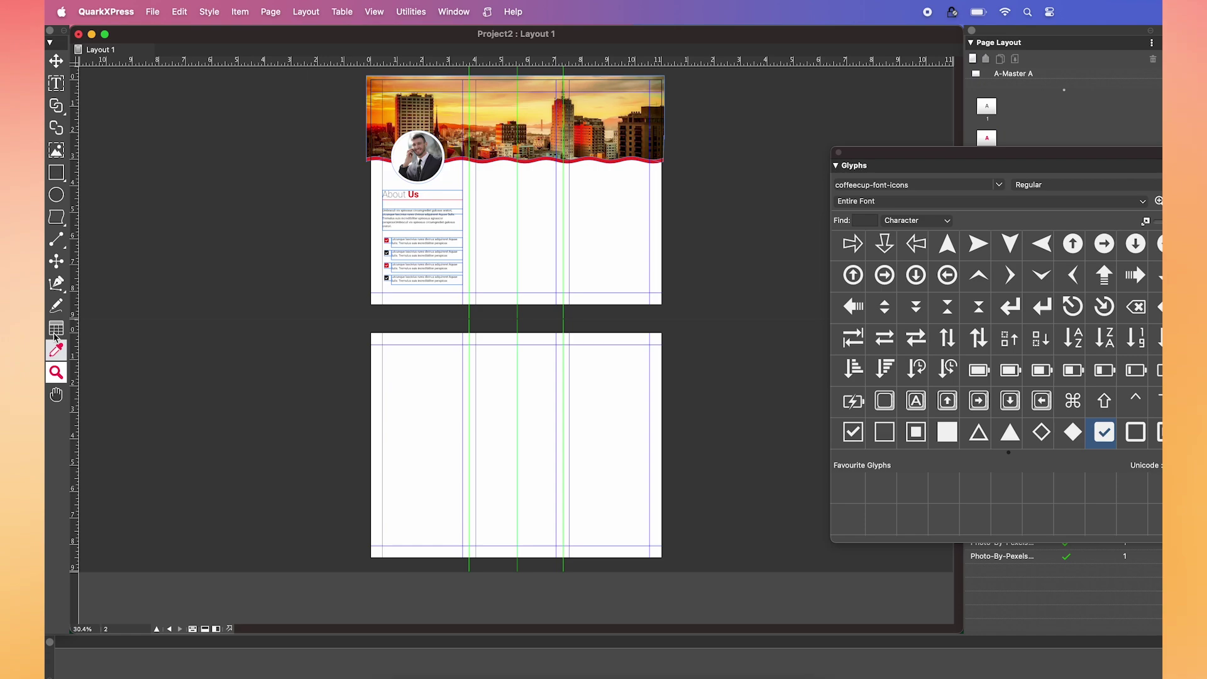
drag(564, 306, 477, 234)
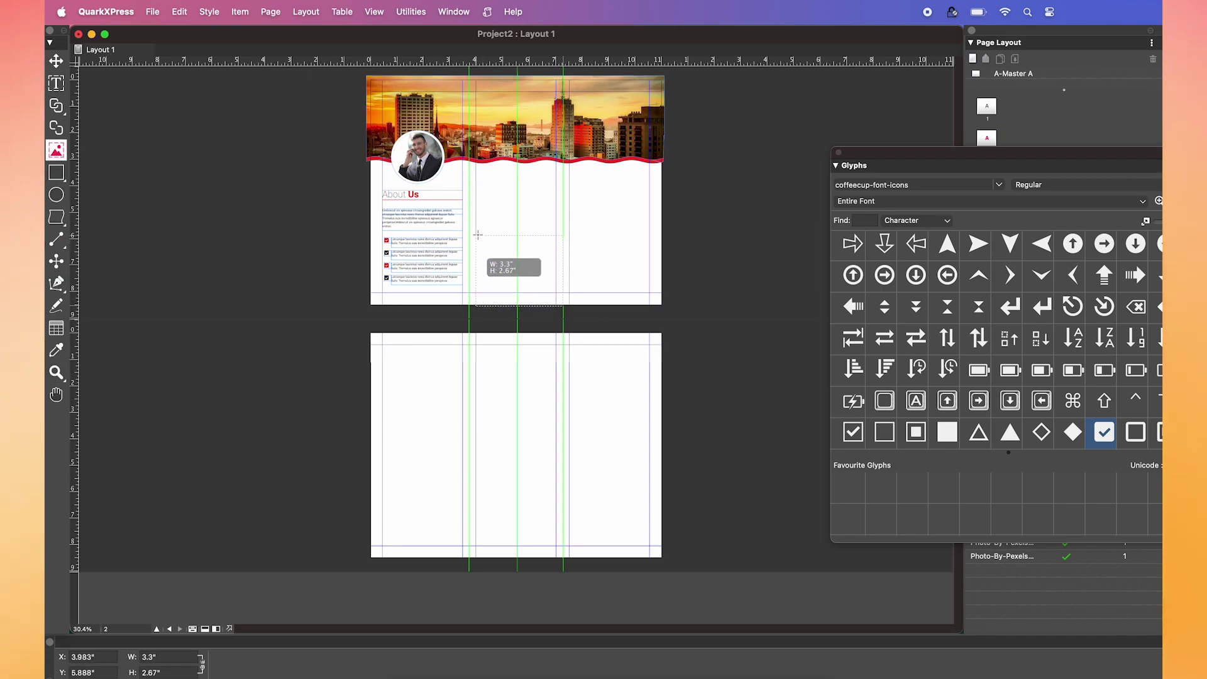
drag(464, 173, 478, 246)
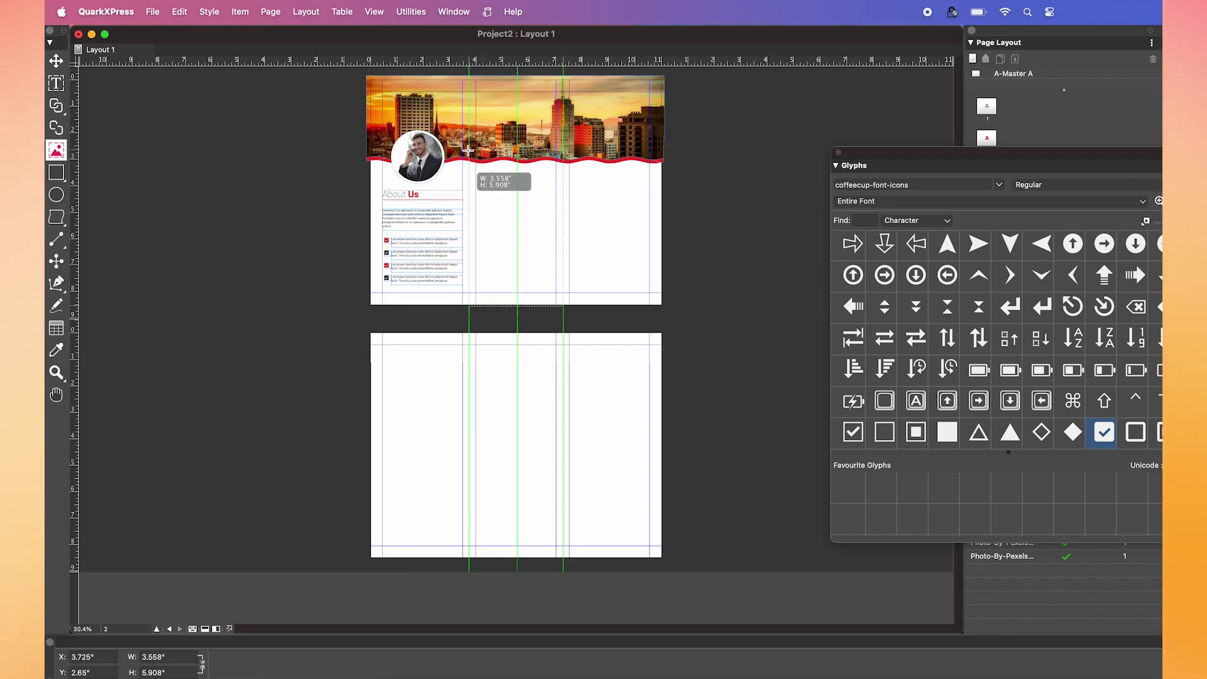
drag(469, 146, 468, 146)
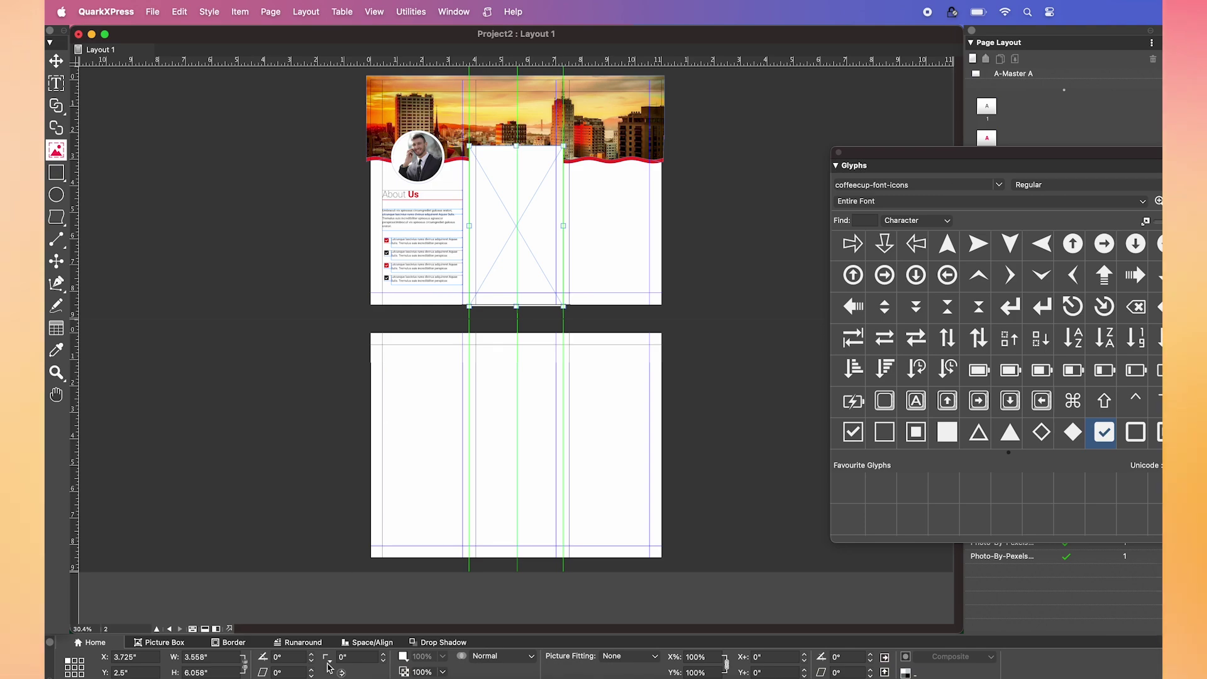
click(403, 656)
click(418, 575)
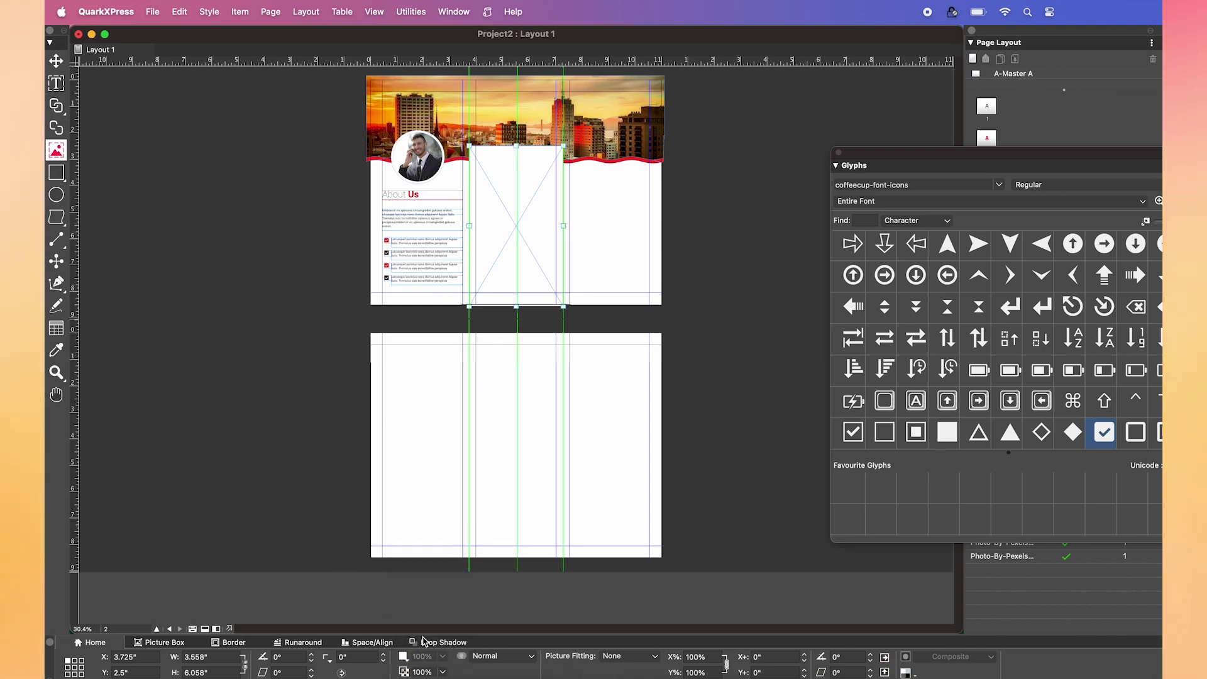
text(0)
key(Return)
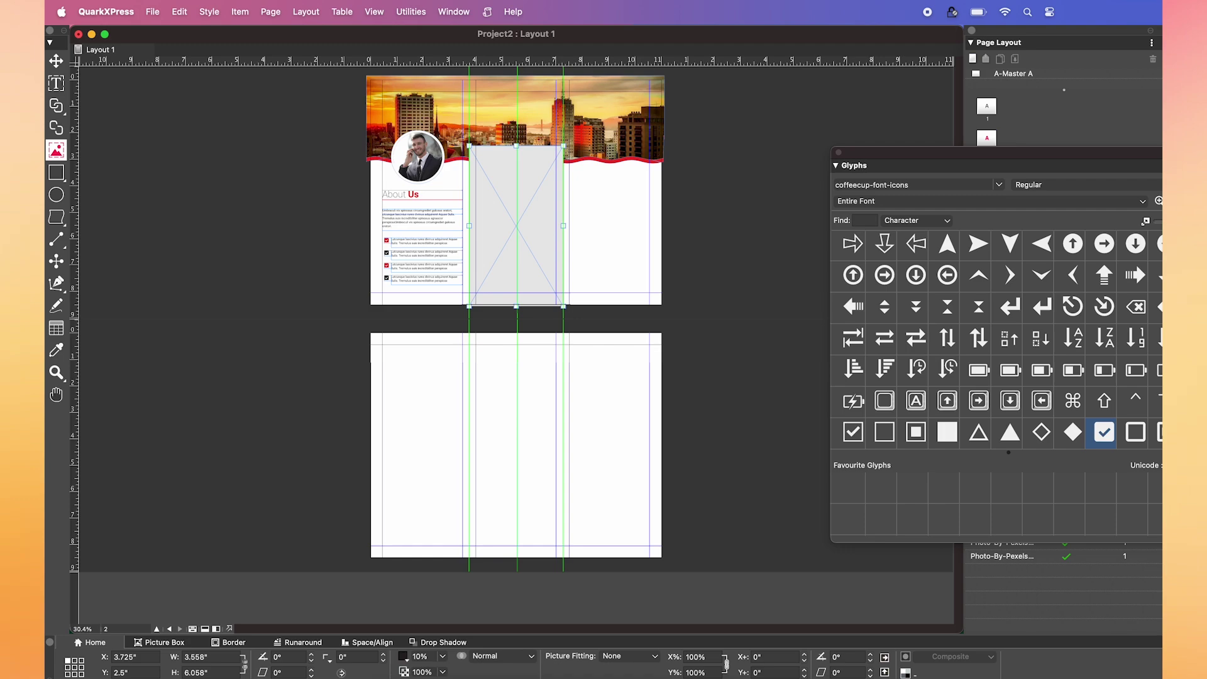
- Send the grey picture box to the back, behind the city header, and deselect it
right_click(527, 232)
mouse_move(628, 472)
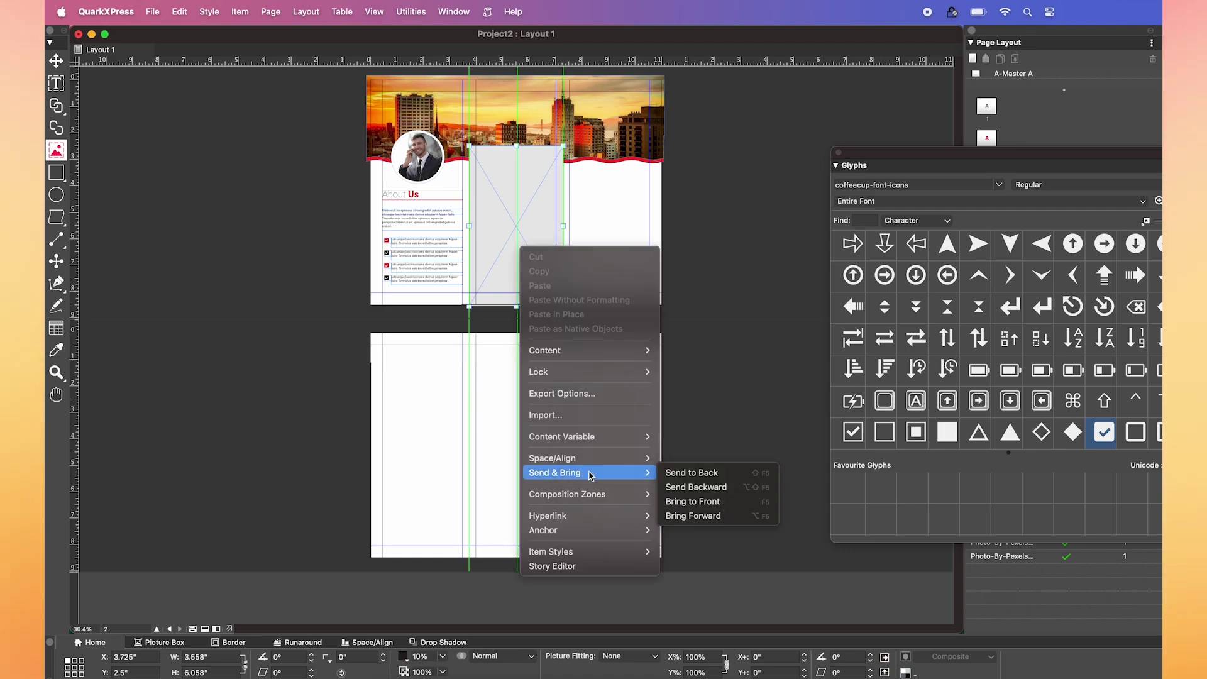
click(688, 472)
click(694, 441)
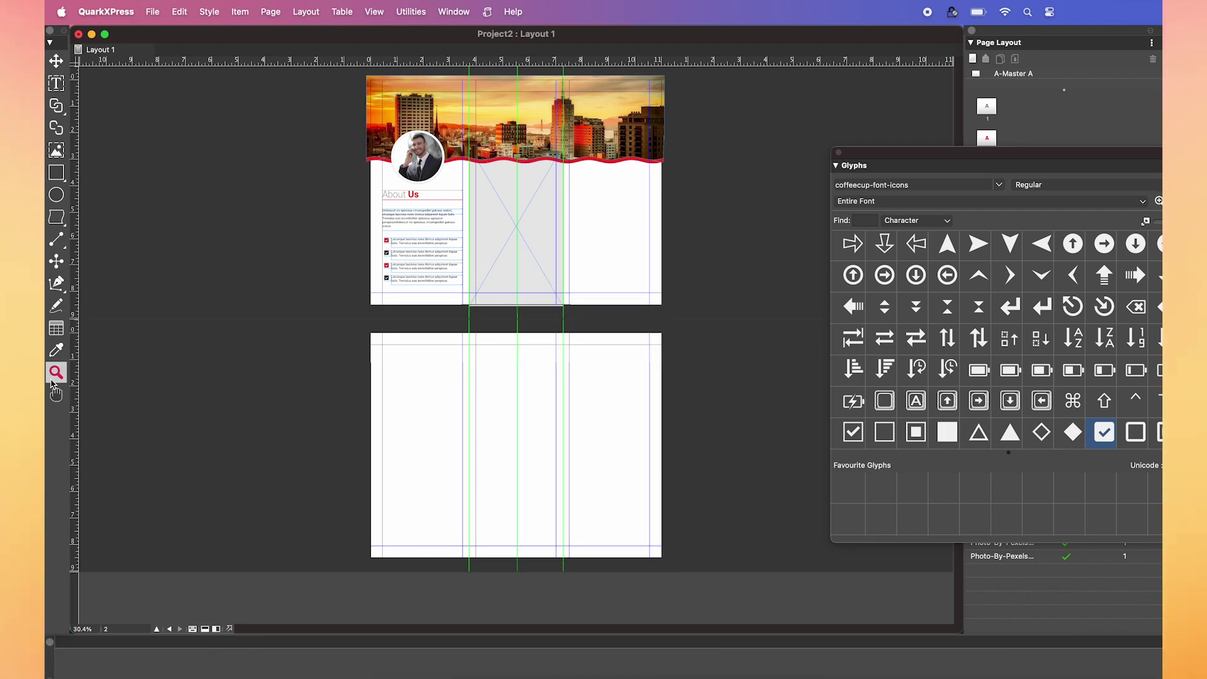
- Draw a box in the middle panel and generate the website QR code with Make QR Code
click(386, 149)
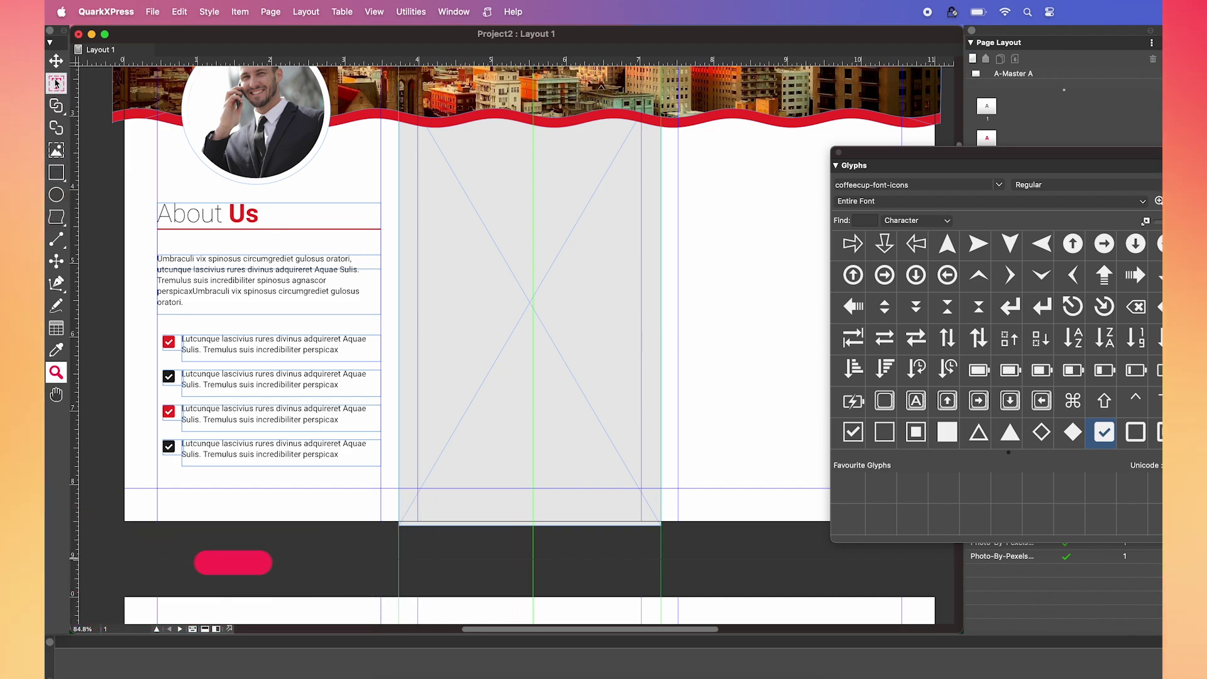
drag(459, 128, 567, 189)
click(411, 12)
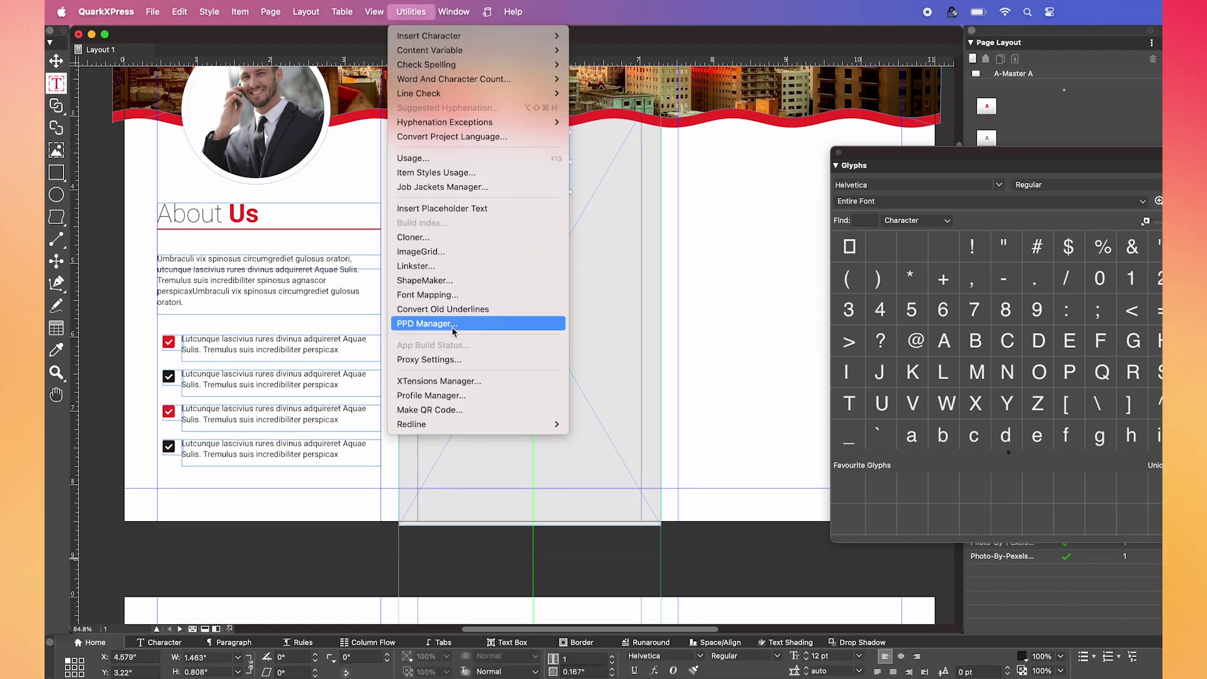
click(446, 409)
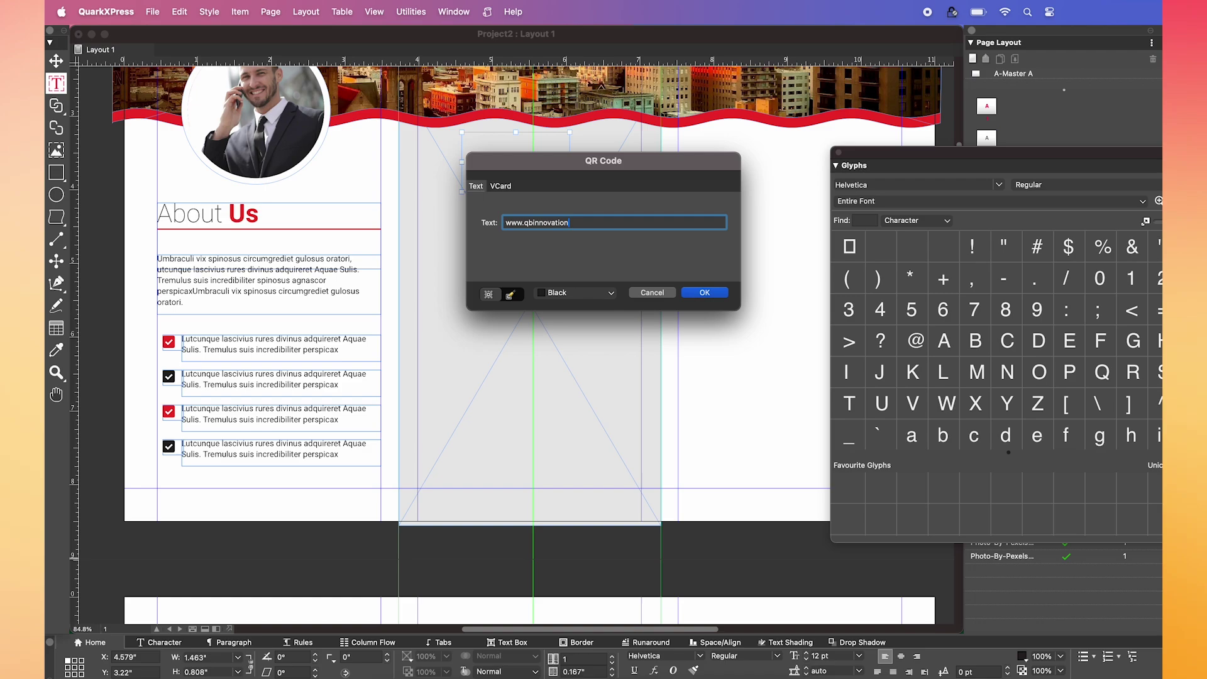
click(697, 294)
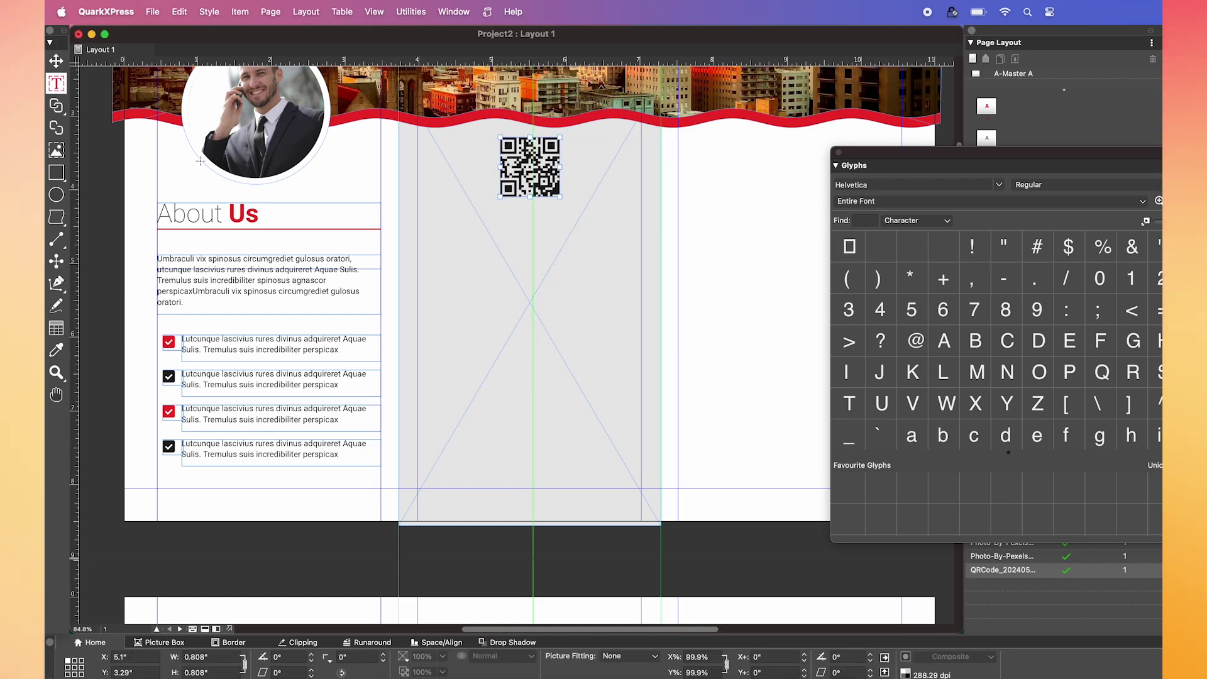
click(56, 82)
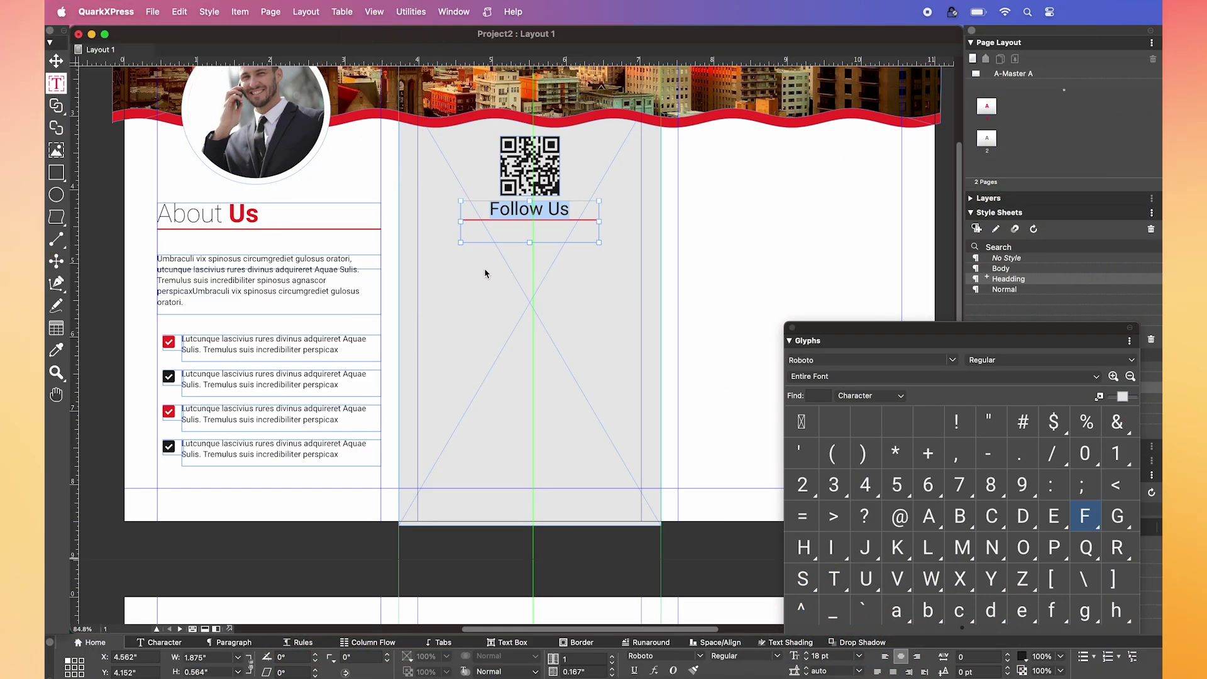
- Draw a one-row, four-column table under Follow Us and paste social icons into its cells
click(56, 327)
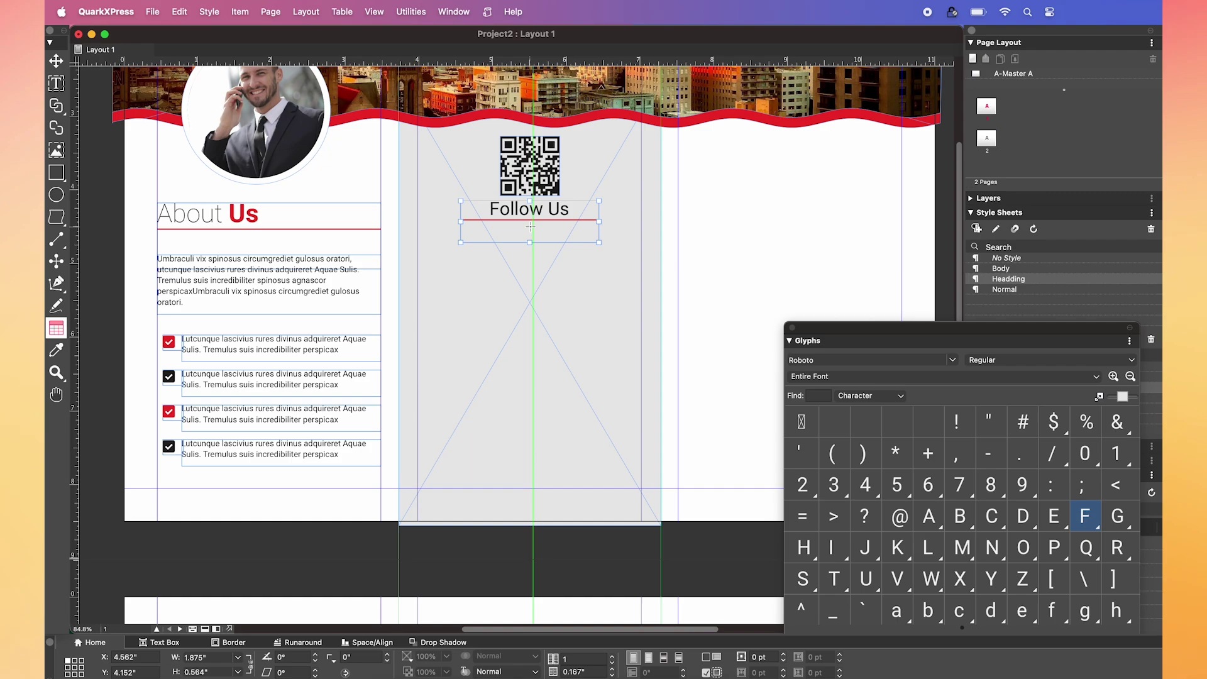
drag(599, 264, 461, 234)
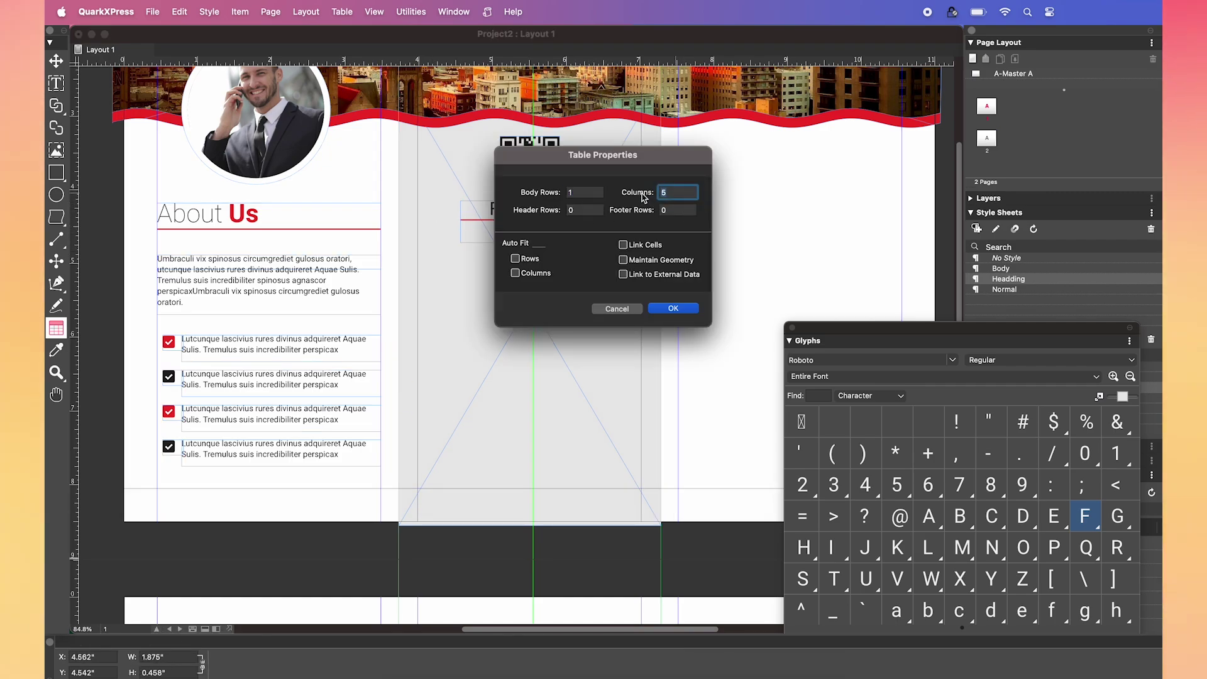
key(Return)
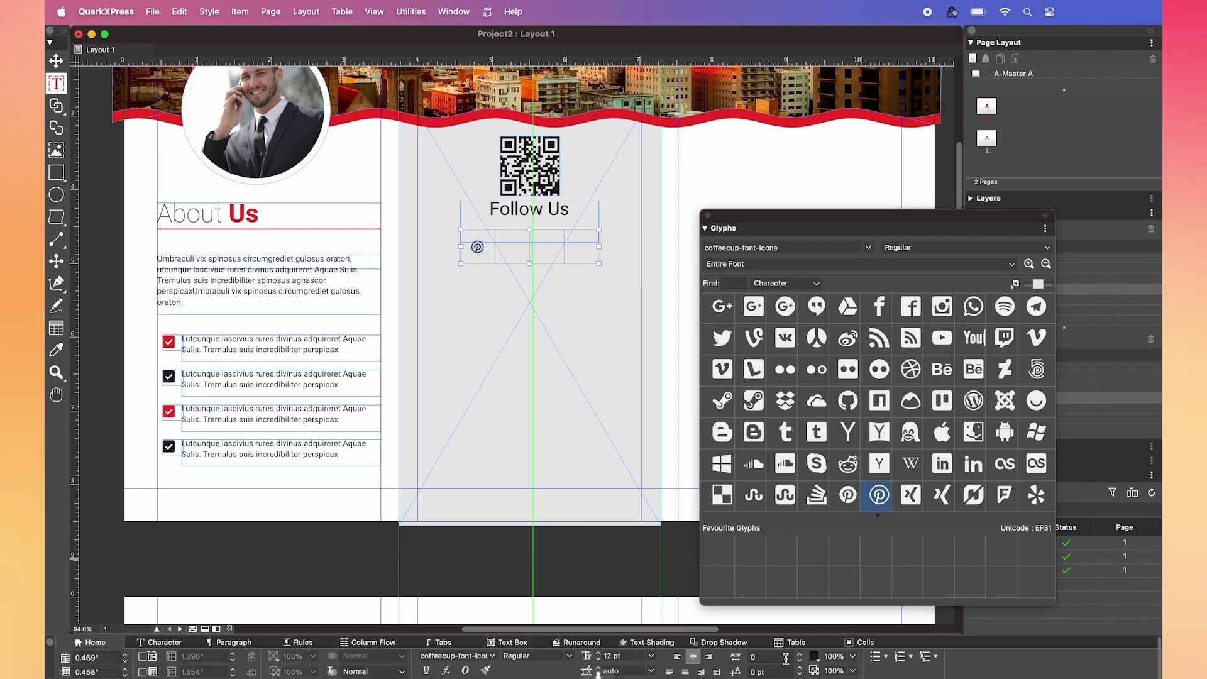
click(511, 261)
key(super+v)
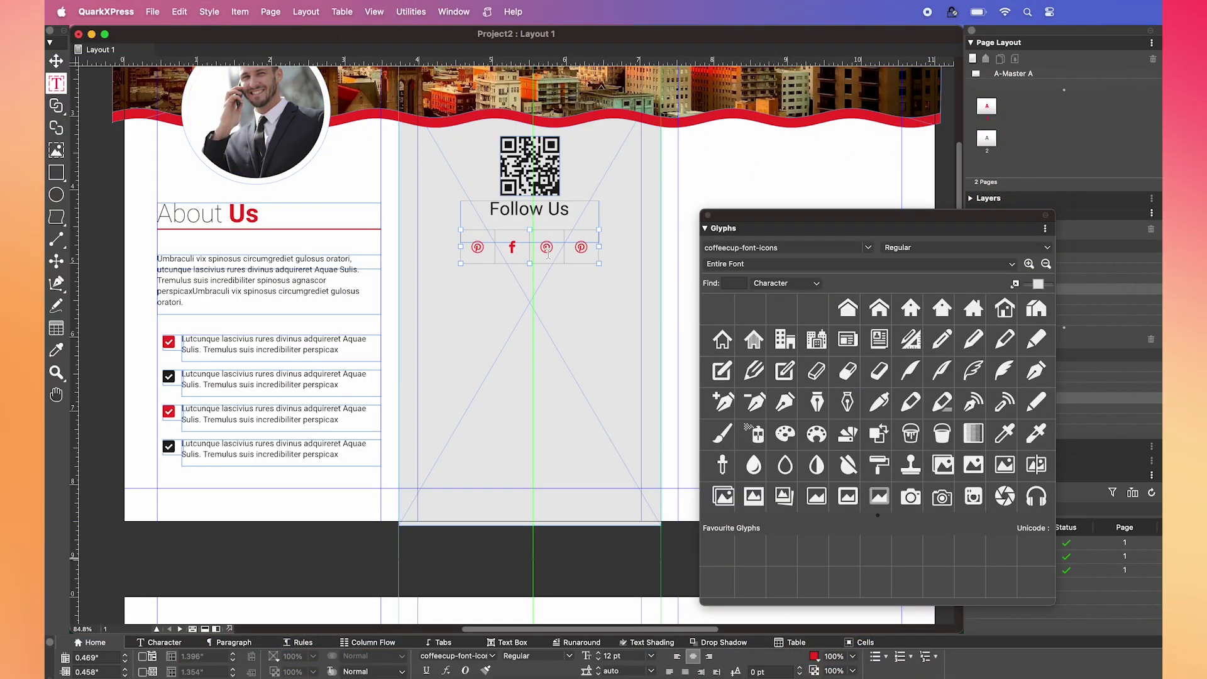
- Insert the Pinterest icon, then add a 'Contact Us' text box below the social icons
click(548, 254)
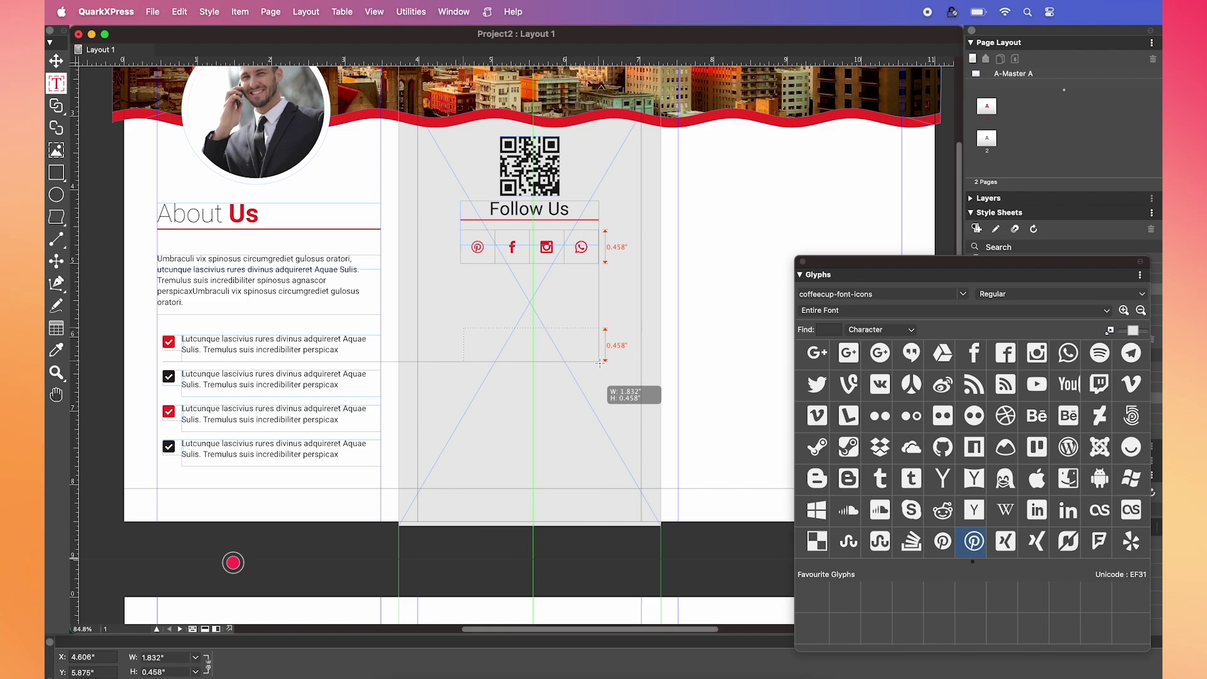
drag(600, 389, 597, 362)
text(Contact Us)
key(super+a)
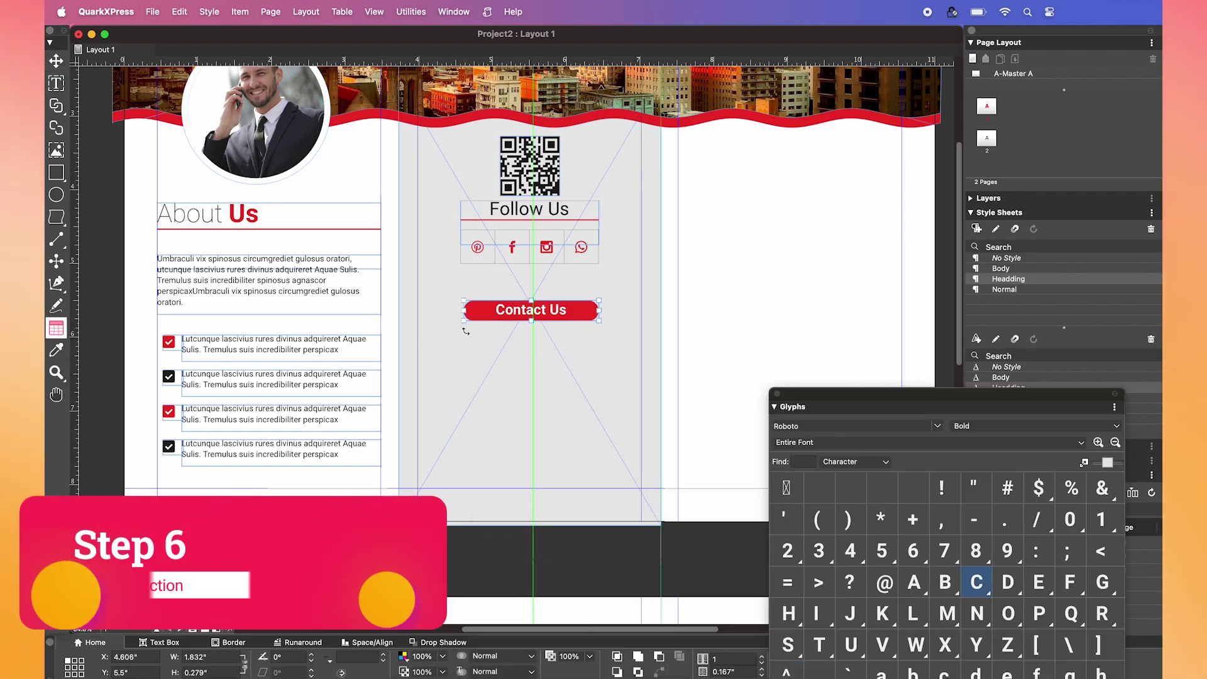
- Draw a six-row, one-column table below the Contact Us button
drag(465, 331, 600, 489)
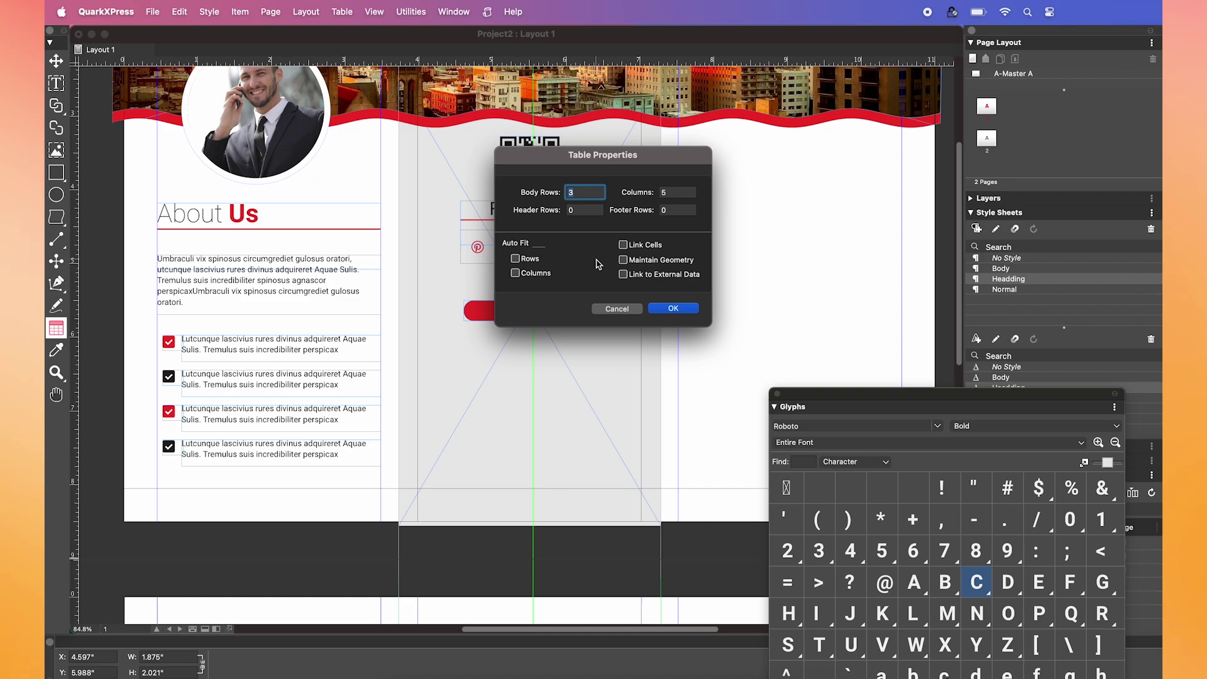
double_click(667, 193)
text(1)
key(Return)
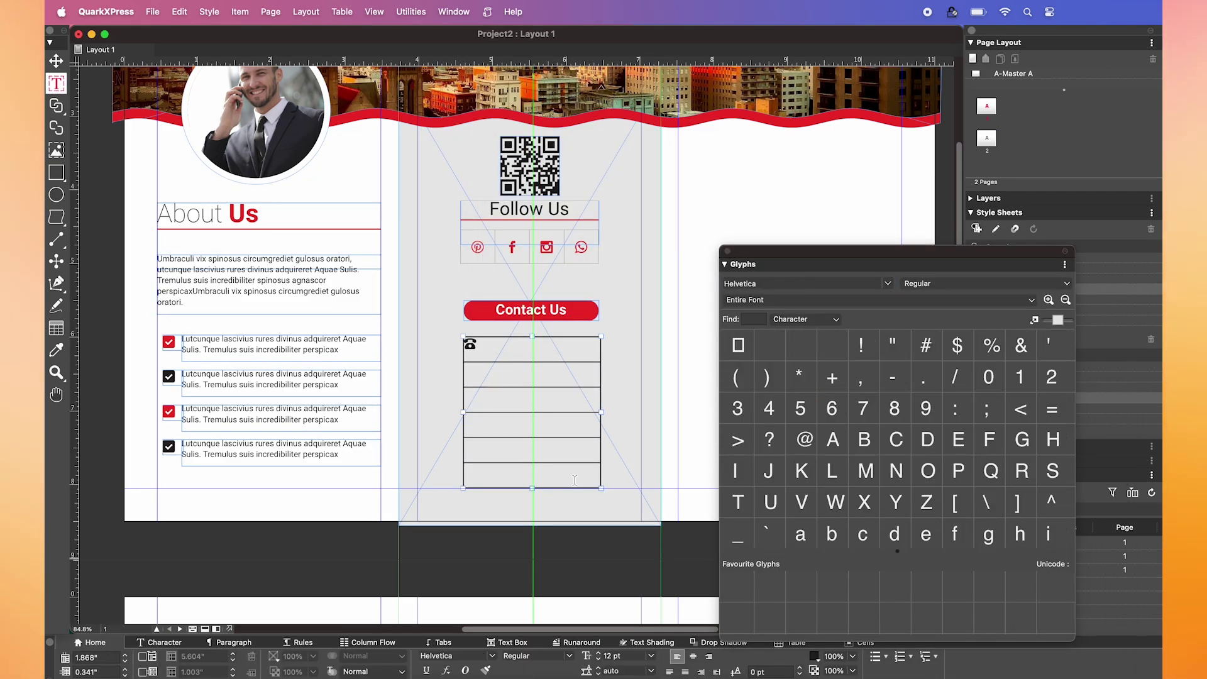
- Add a red phone icon with the company phone number, then a red map-pin icon
click(539, 376)
click(814, 656)
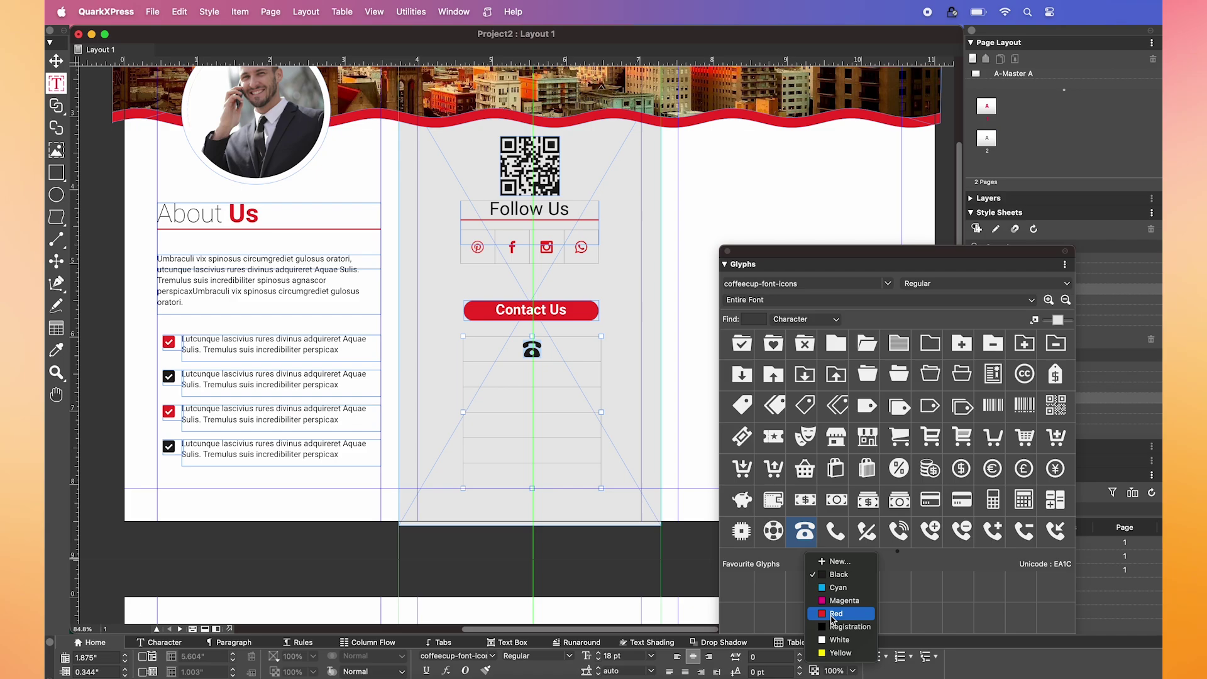
click(811, 603)
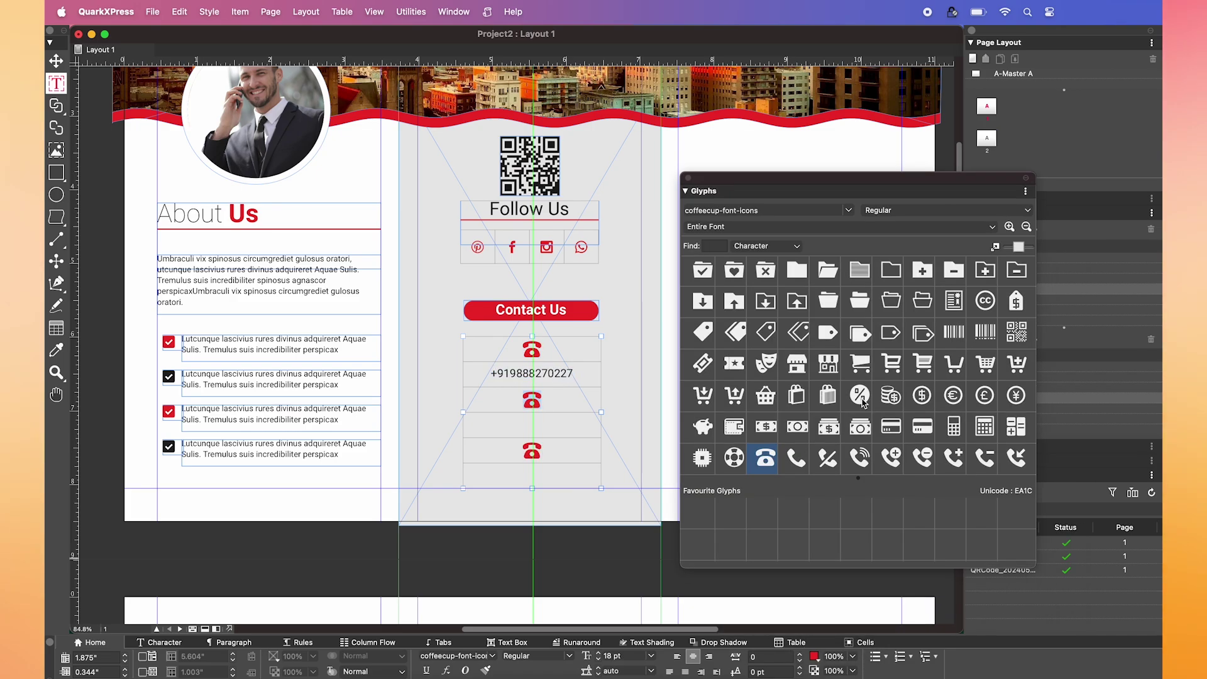
scroll(826, 394, down, 10)
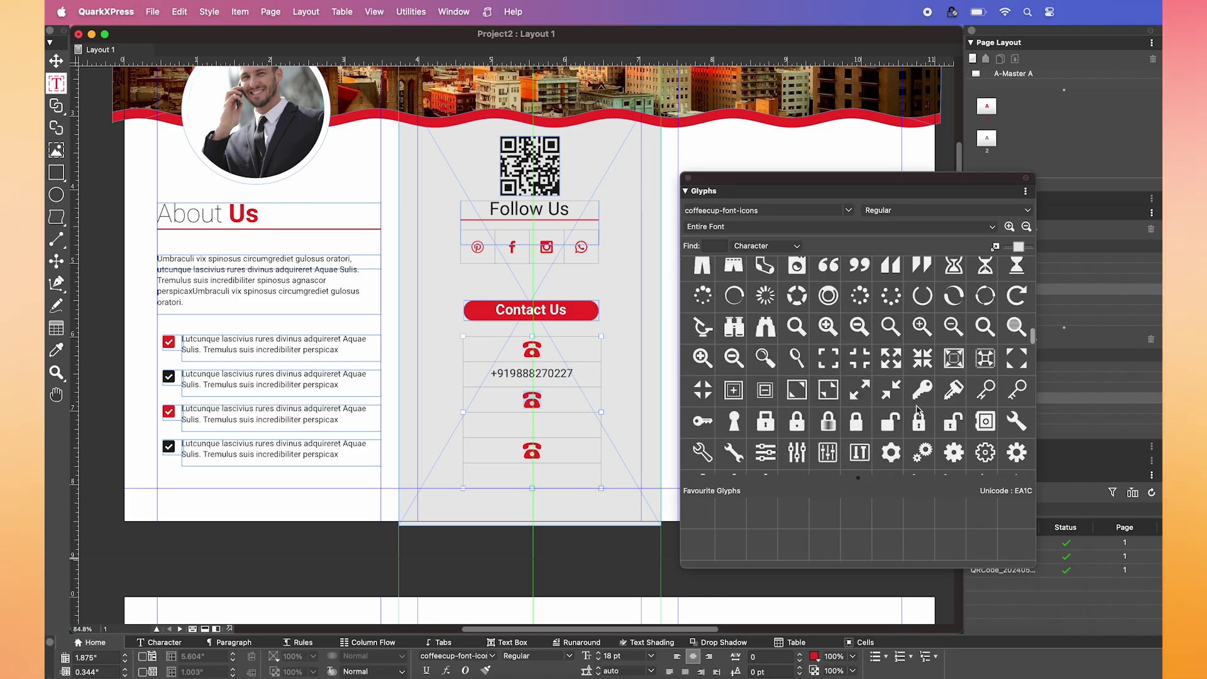
double_click(702, 406)
click(530, 424)
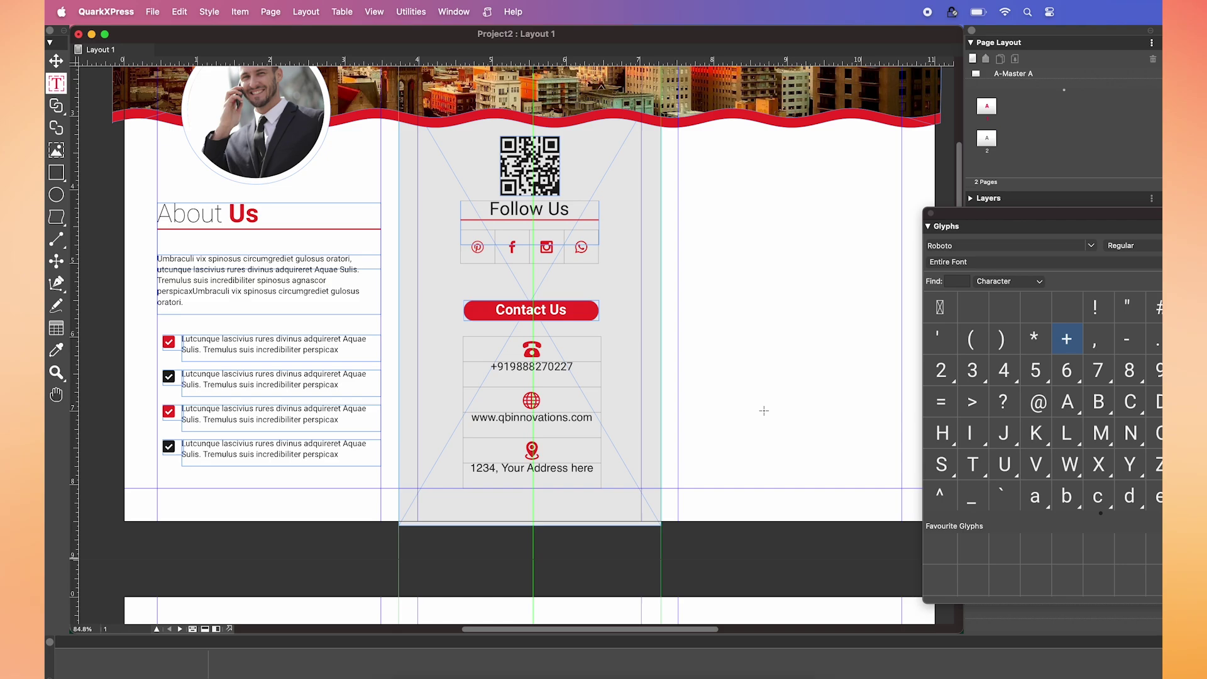
- Scroll across and through both pages to review the finished brochure
scroll(763, 412, right, 5)
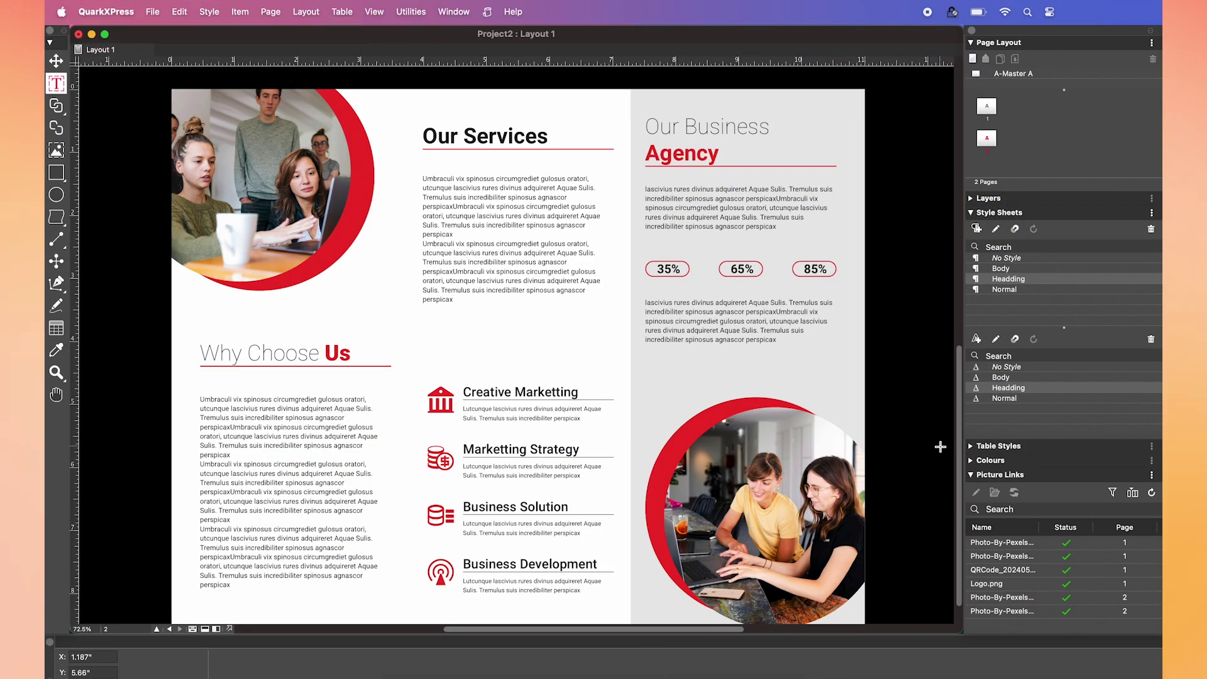
scroll(940, 446, up, 5)
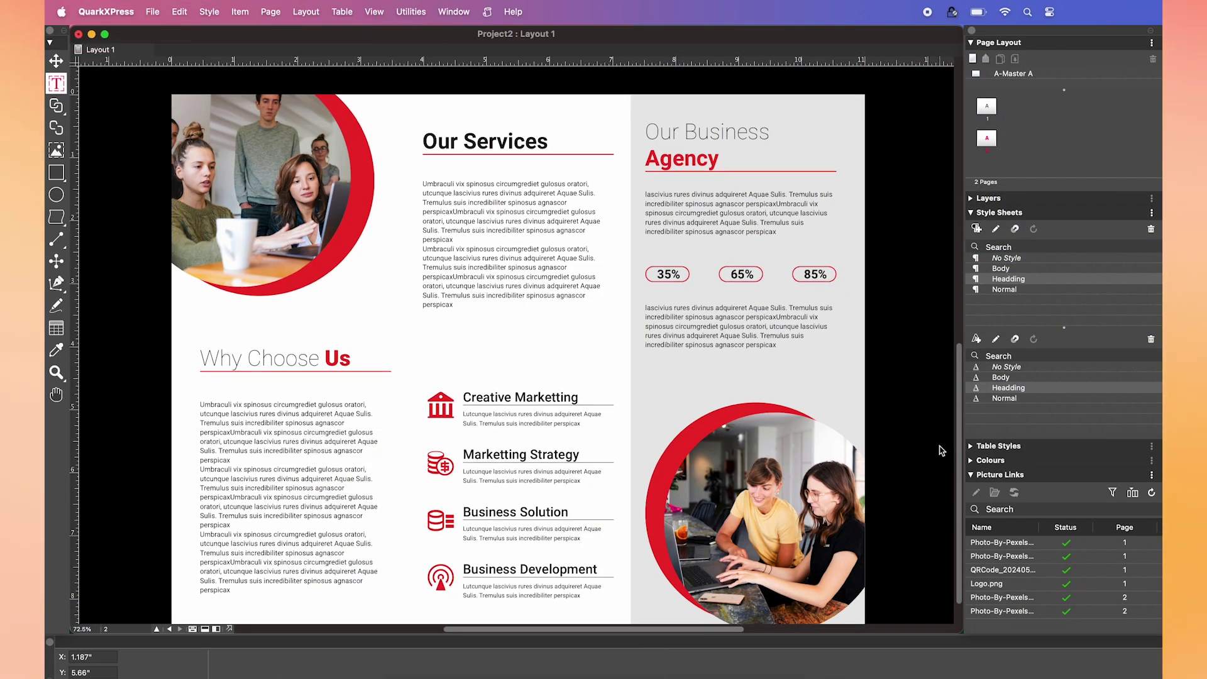
scroll(939, 450, up, 20)
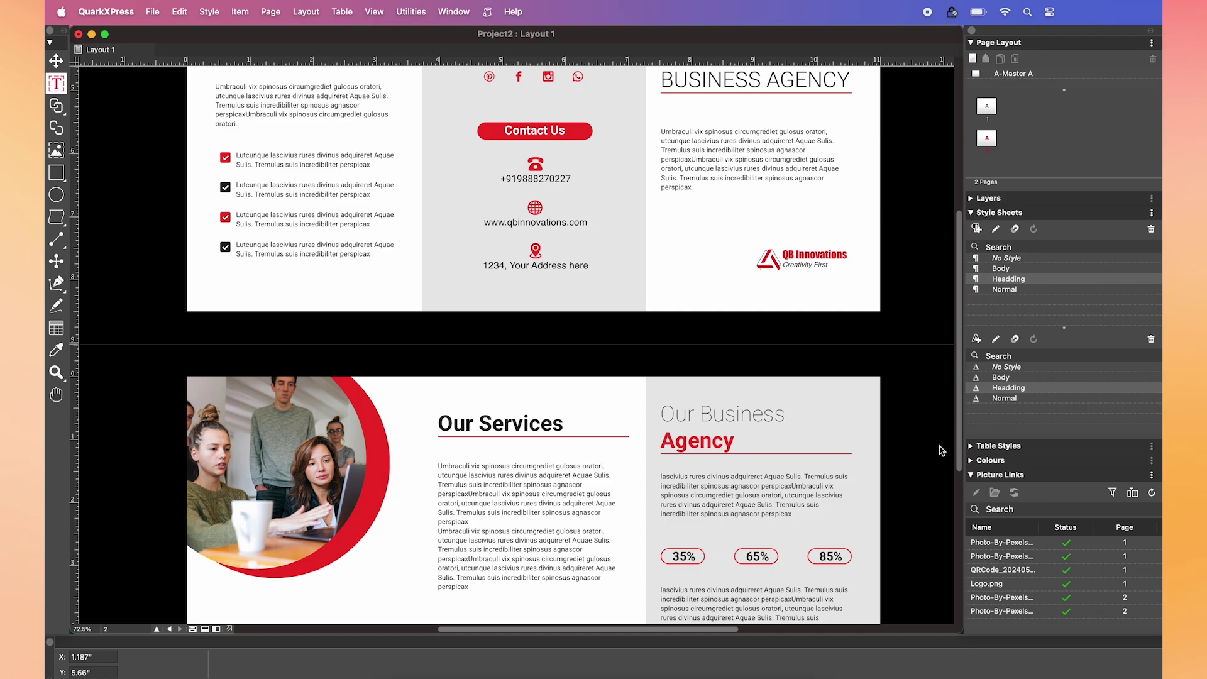
scroll(941, 450, down, 1)
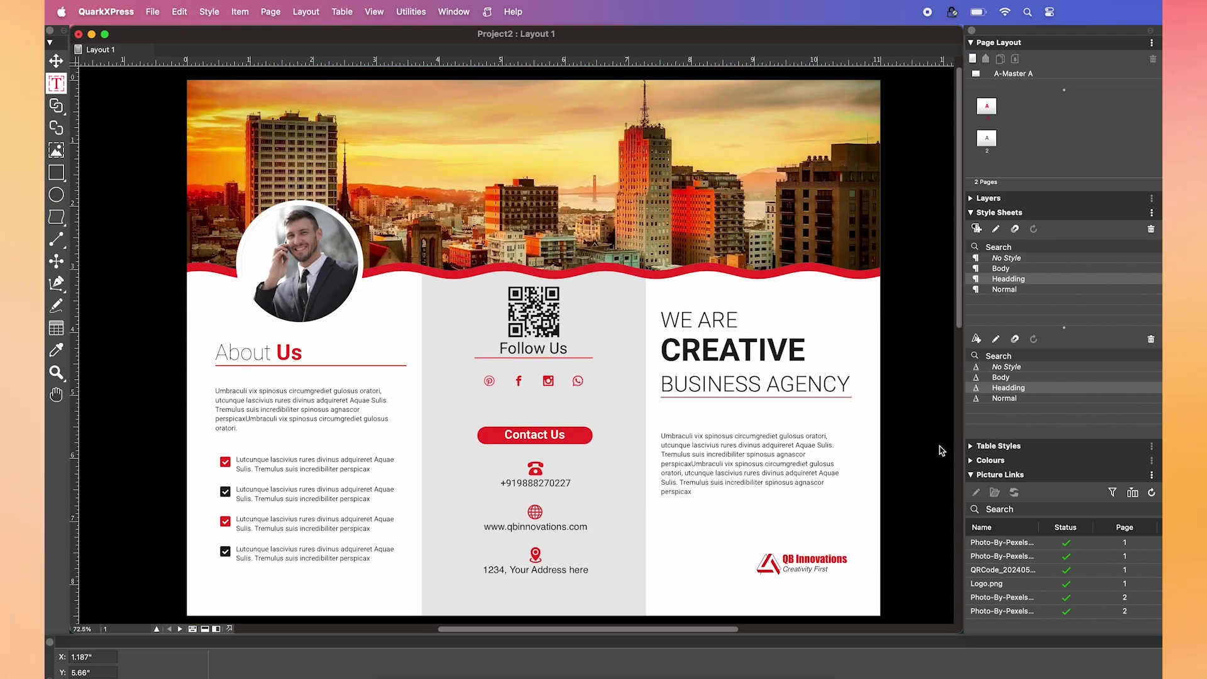